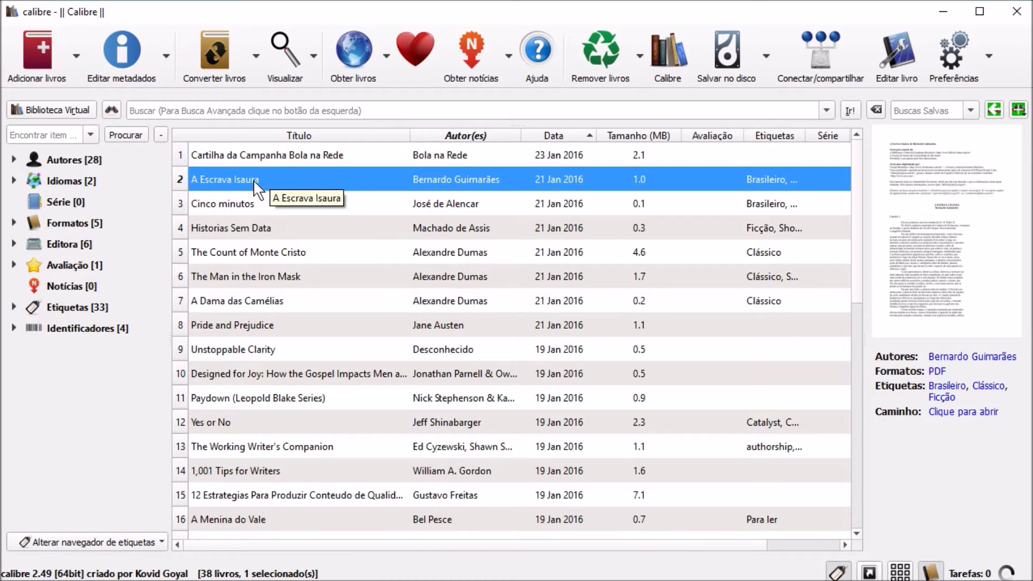
Open the PDF of A Escrava Isaura, examine the layout and line breaks of its opening pages, and close the reader.
click(936, 371)
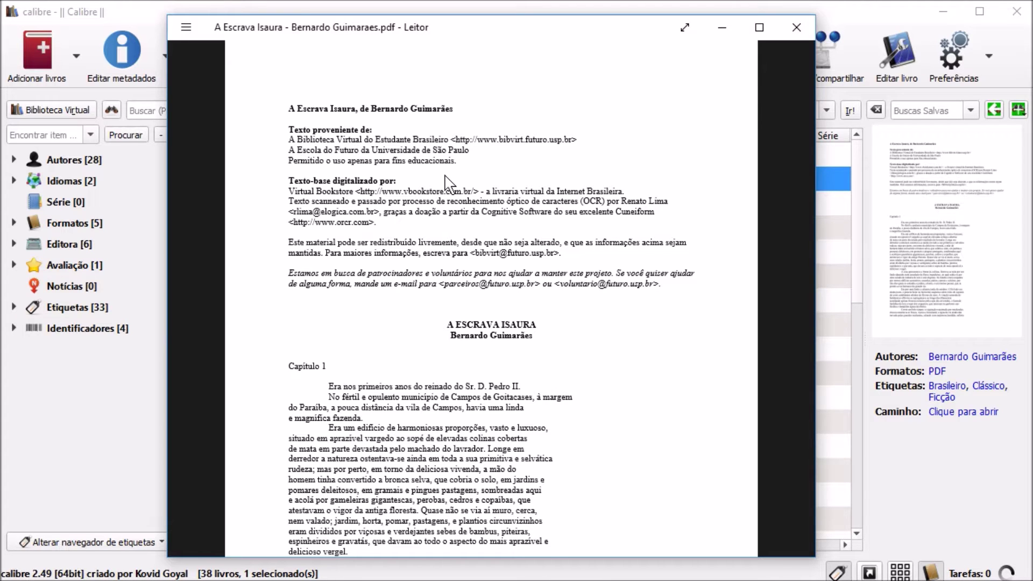
scroll(484, 199, down, 3)
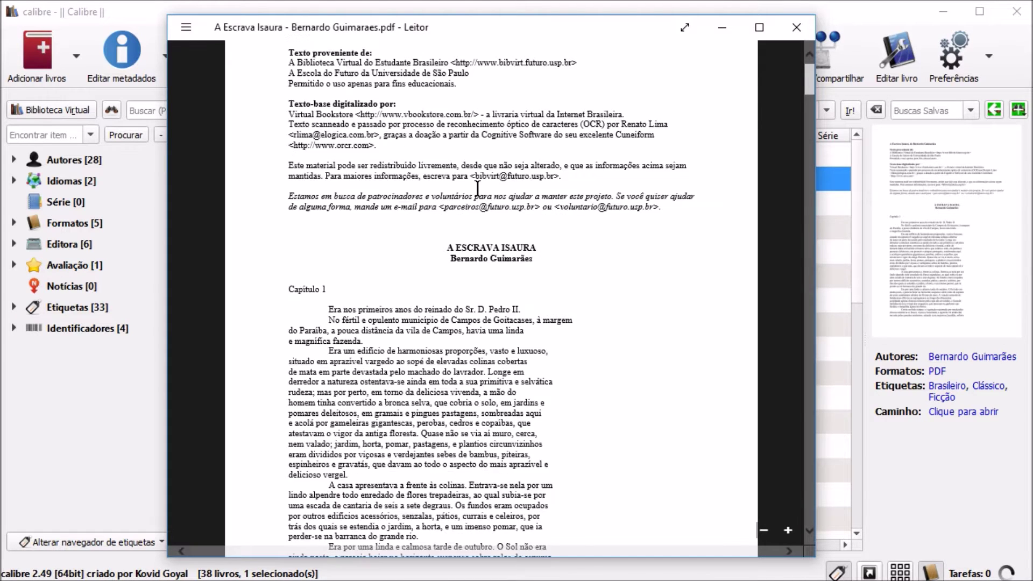
scroll(512, 207, down, 3)
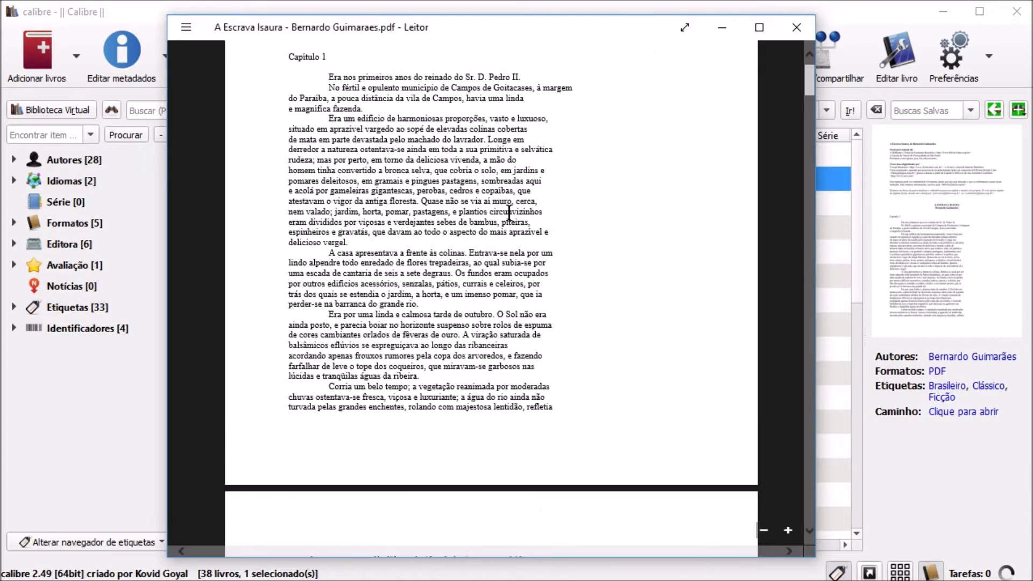
scroll(514, 212, up, 5)
scroll(518, 218, down, 4)
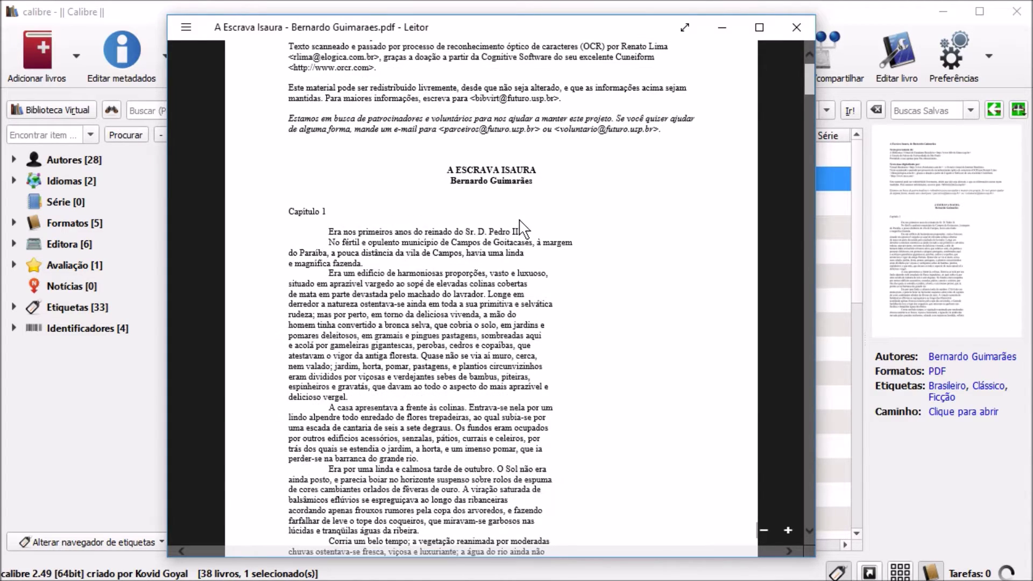
scroll(520, 225, down, 5)
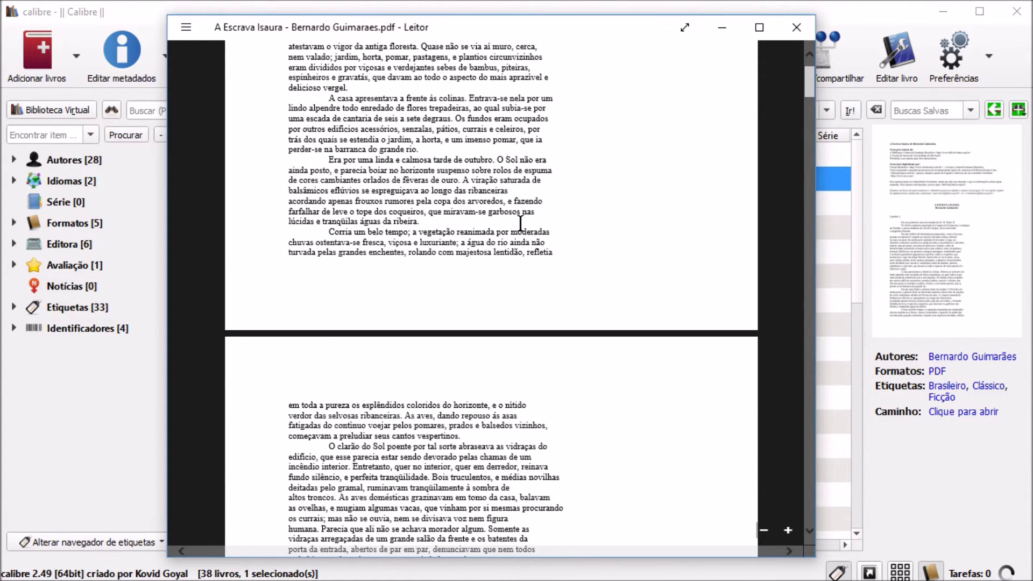
scroll(527, 230, up, 5)
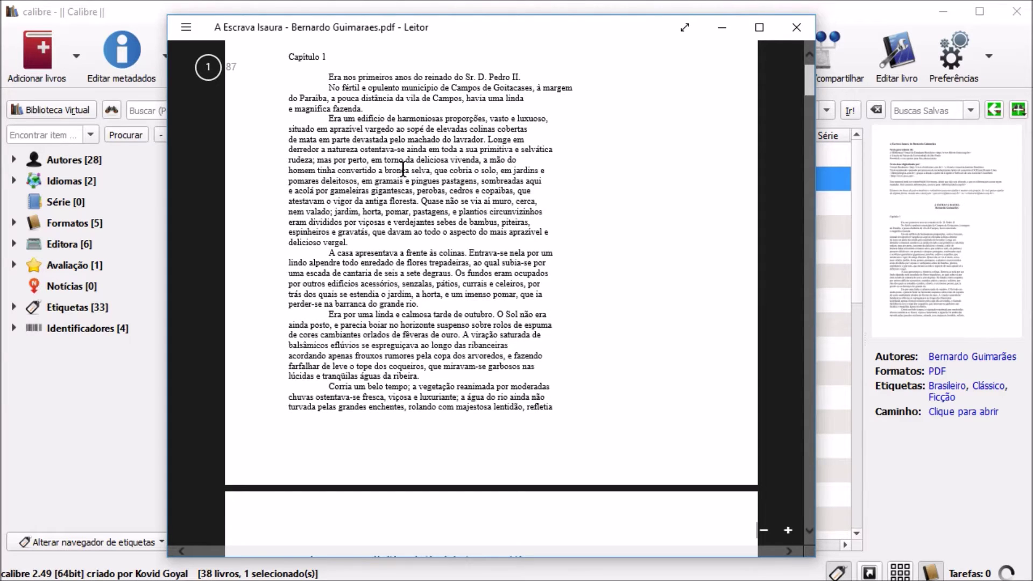
scroll(464, 183, up, 3)
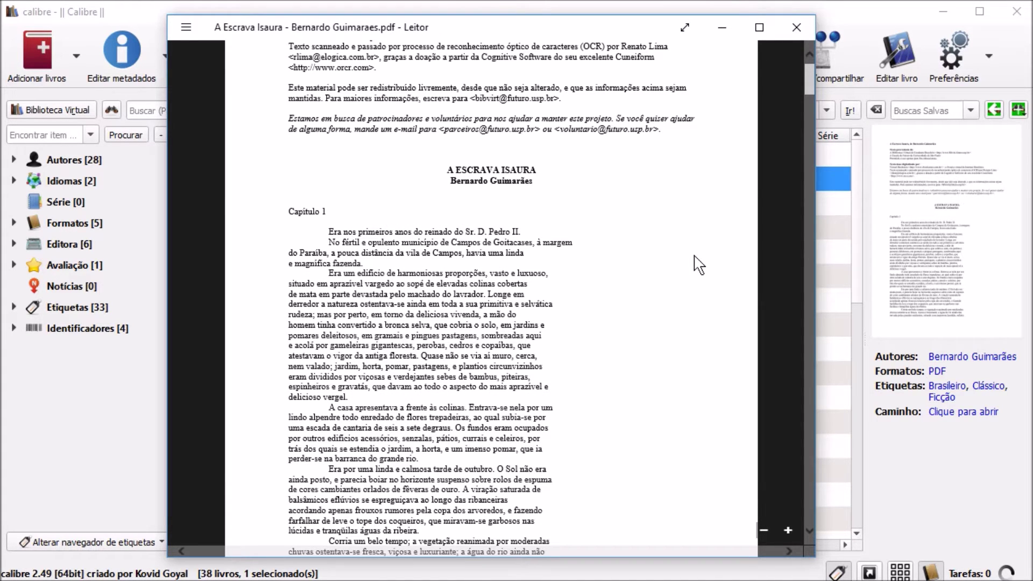
scroll(467, 243, down, 1)
scroll(467, 243, down, 4)
scroll(468, 247, up, 7)
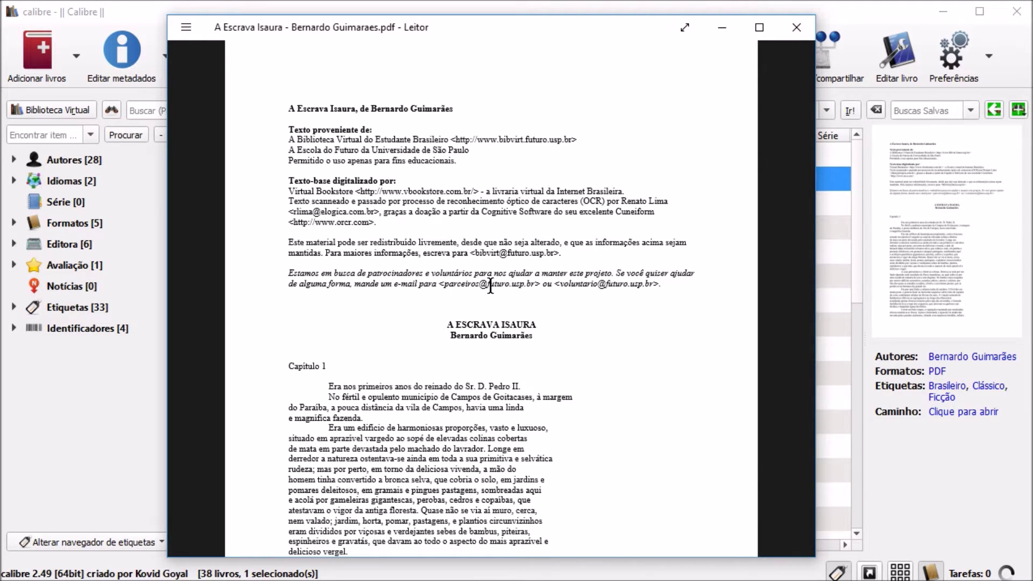
scroll(334, 330, down, 1)
scroll(318, 322, down, 2)
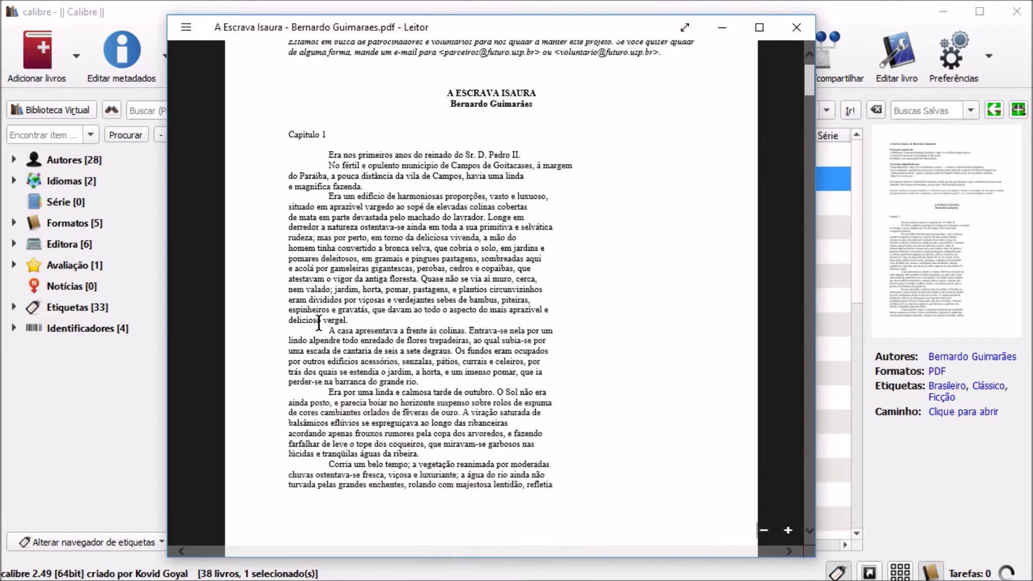
scroll(318, 323, down, 1)
scroll(323, 331, up, 4)
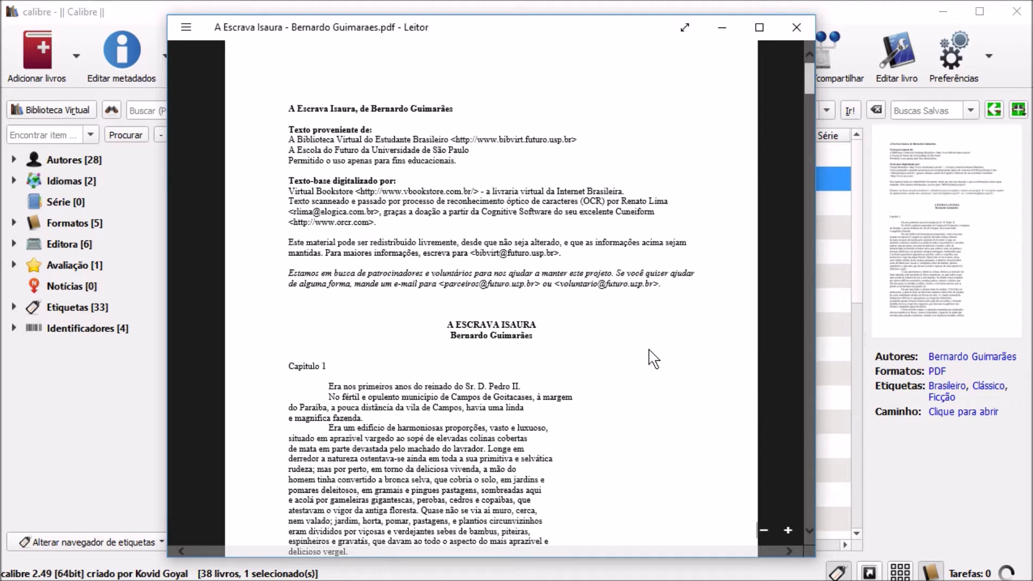
click(789, 27)
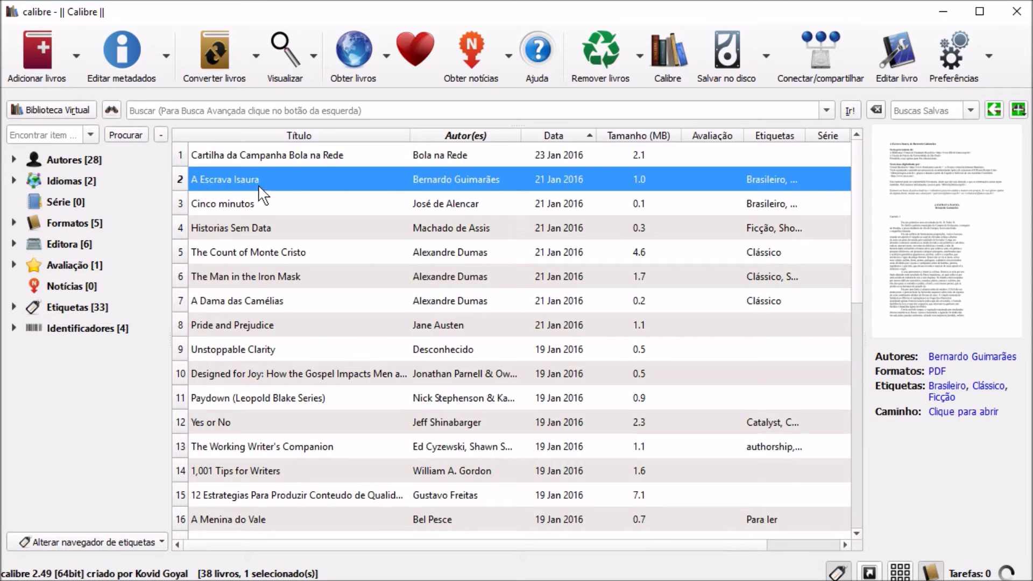
Open the conversion settings for the book A Escrava Isaura.
click(215, 65)
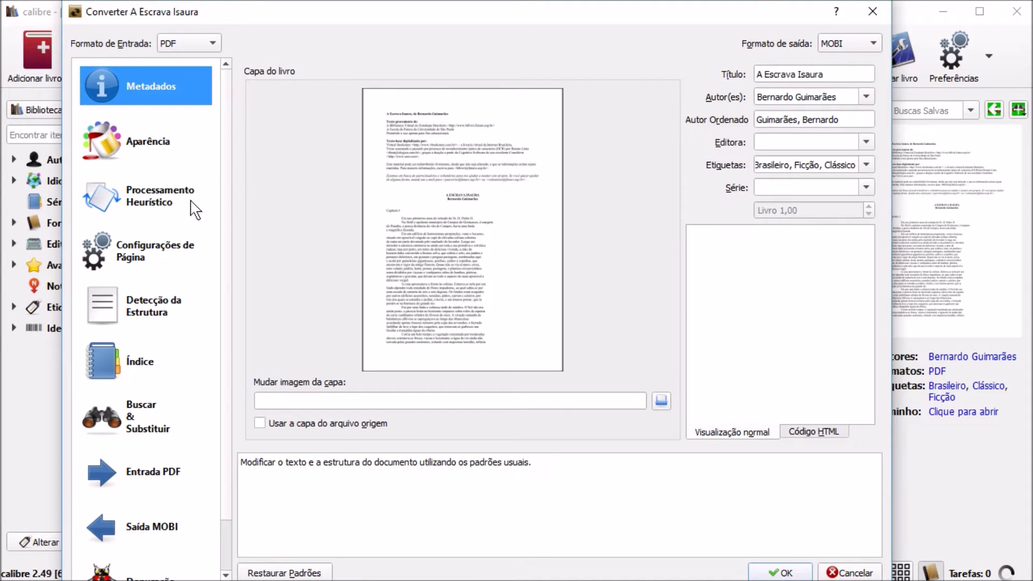
click(159, 194)
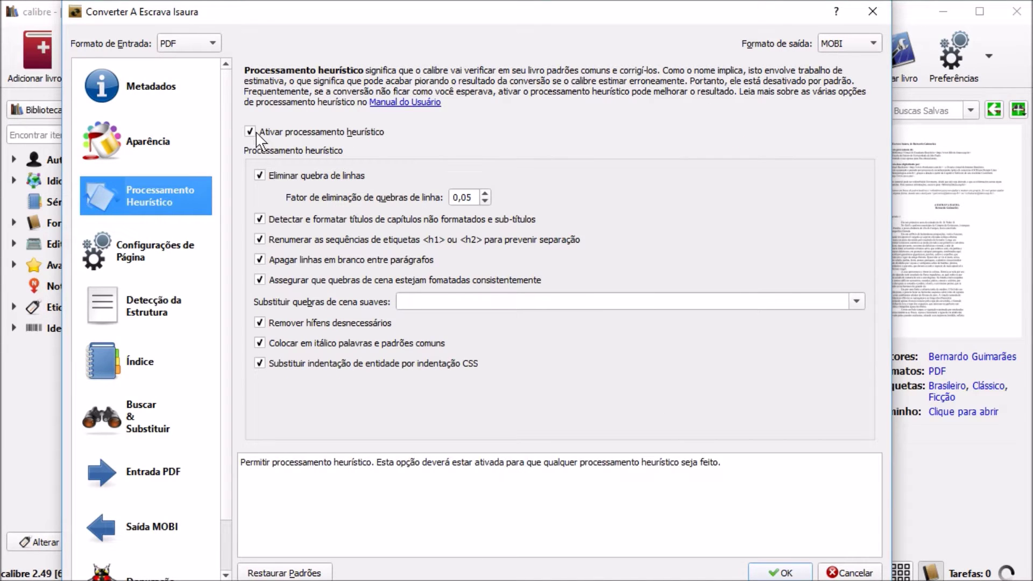
click(261, 176)
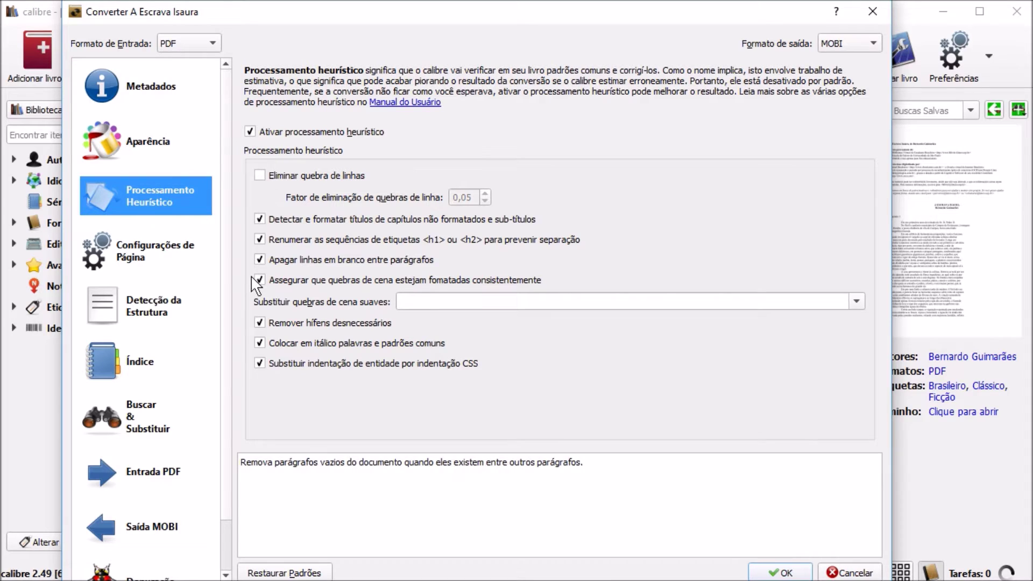
click(837, 39)
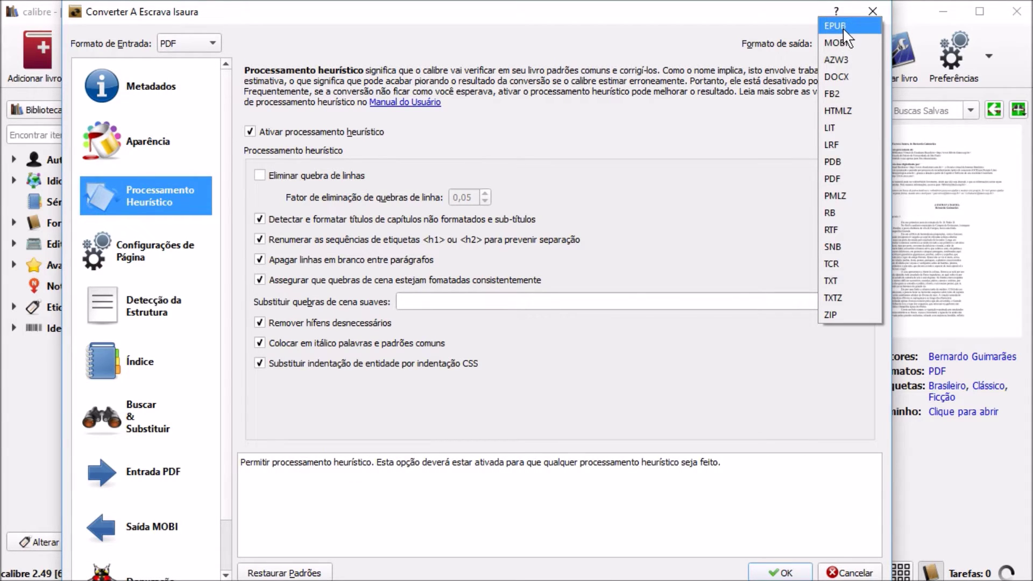
click(841, 28)
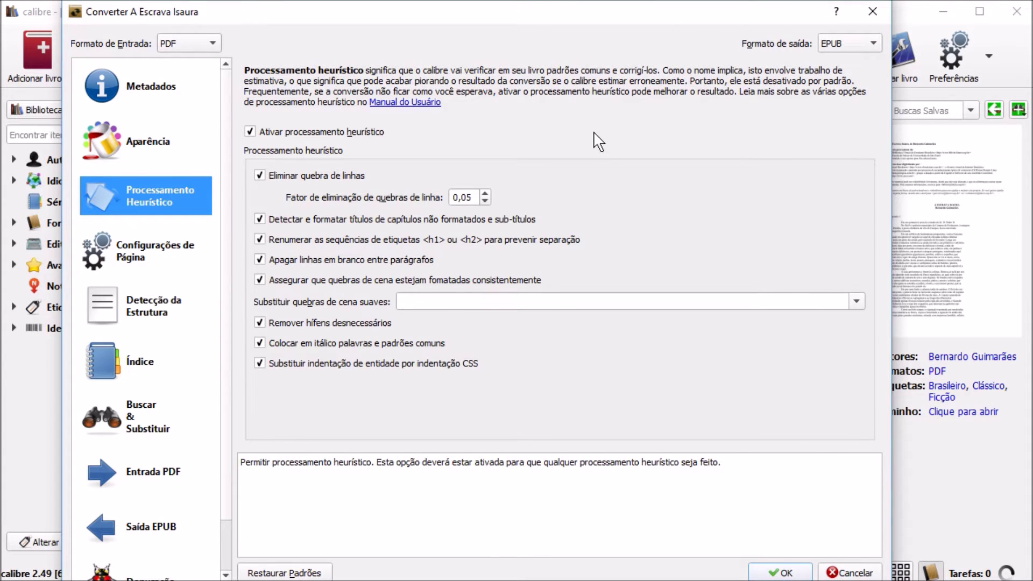
click(143, 92)
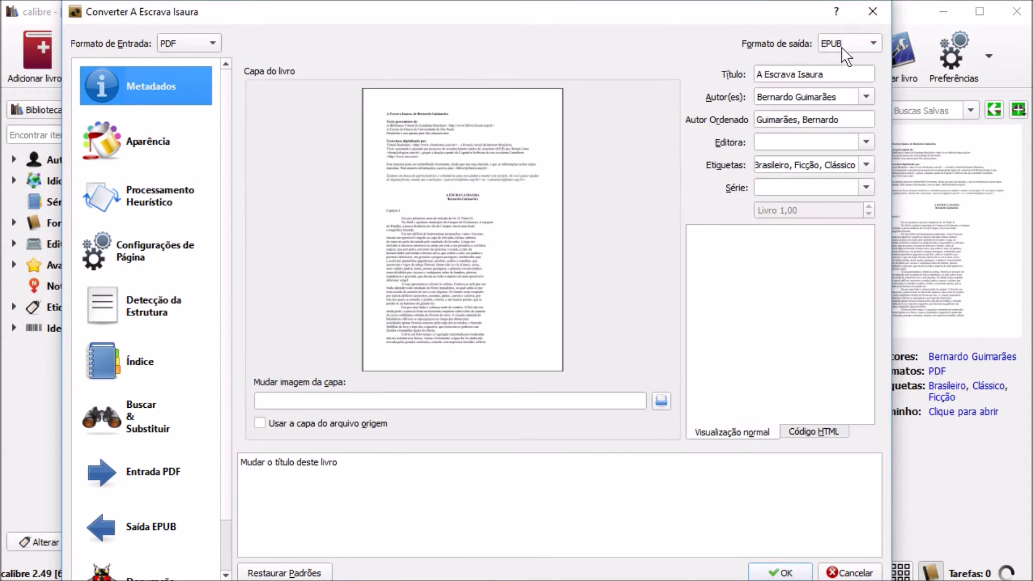
Set the conversion's output format to DOCX with heuristic processing enabled.
click(870, 43)
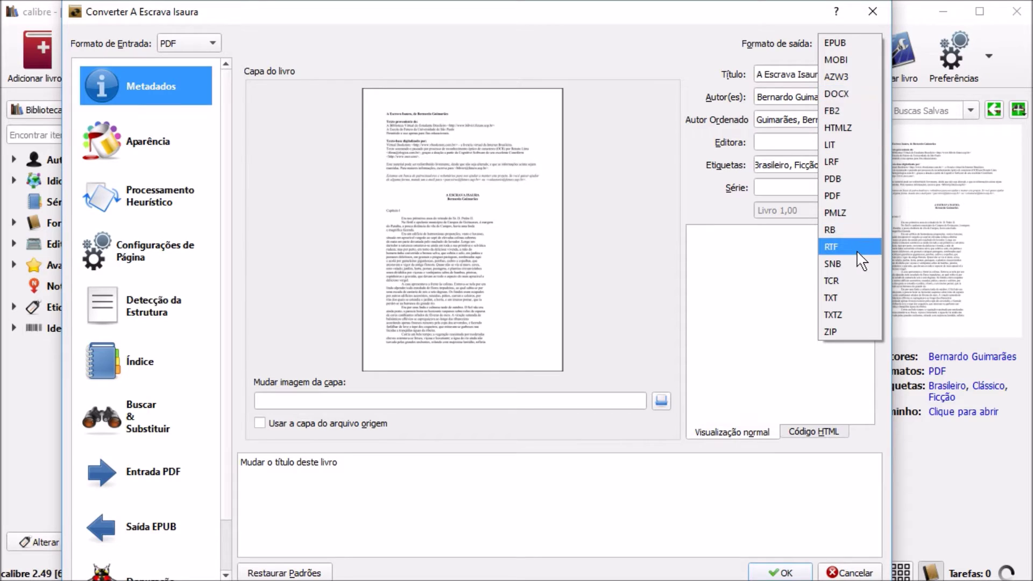
click(860, 91)
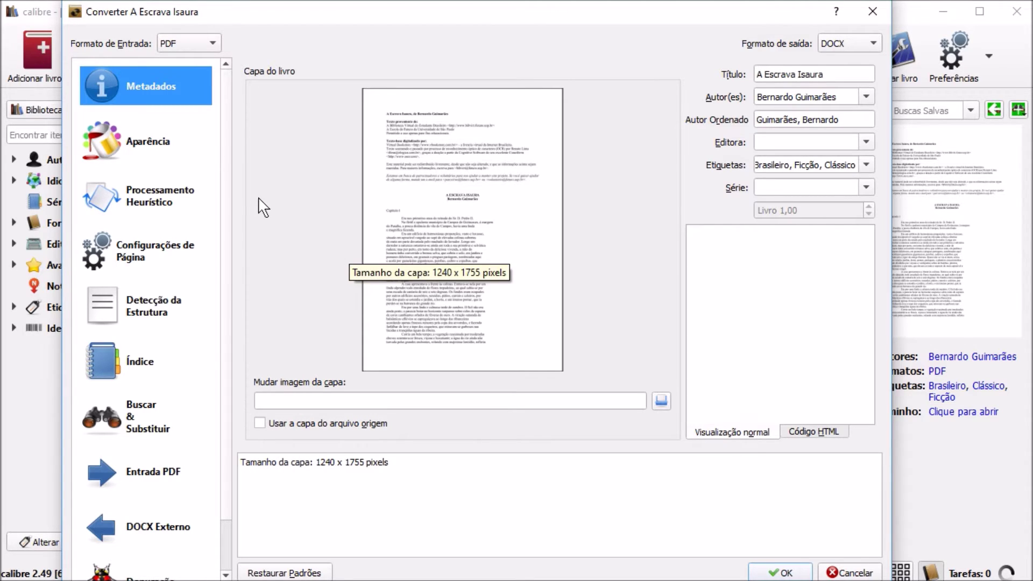
click(161, 196)
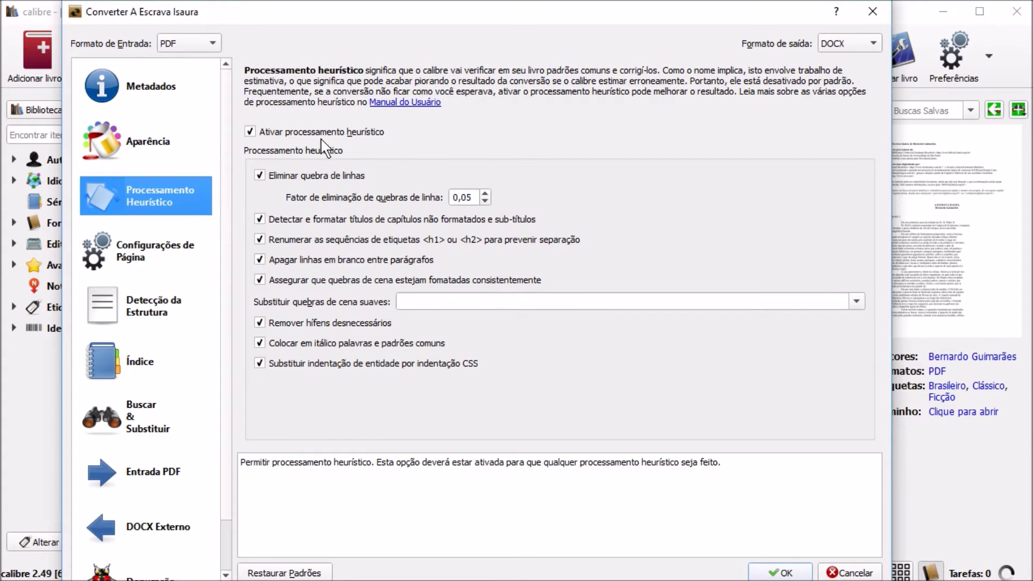
click(251, 133)
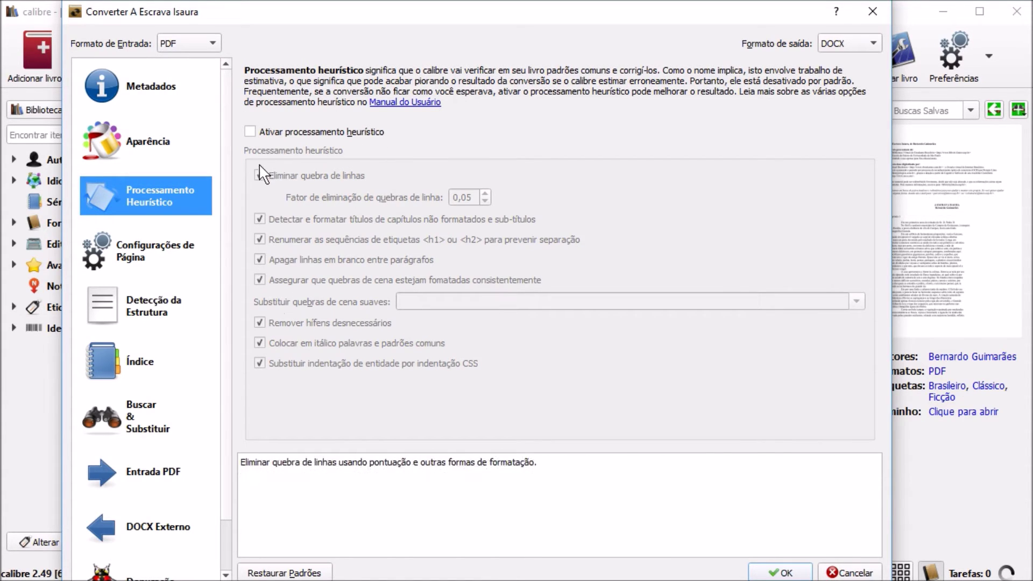
click(250, 132)
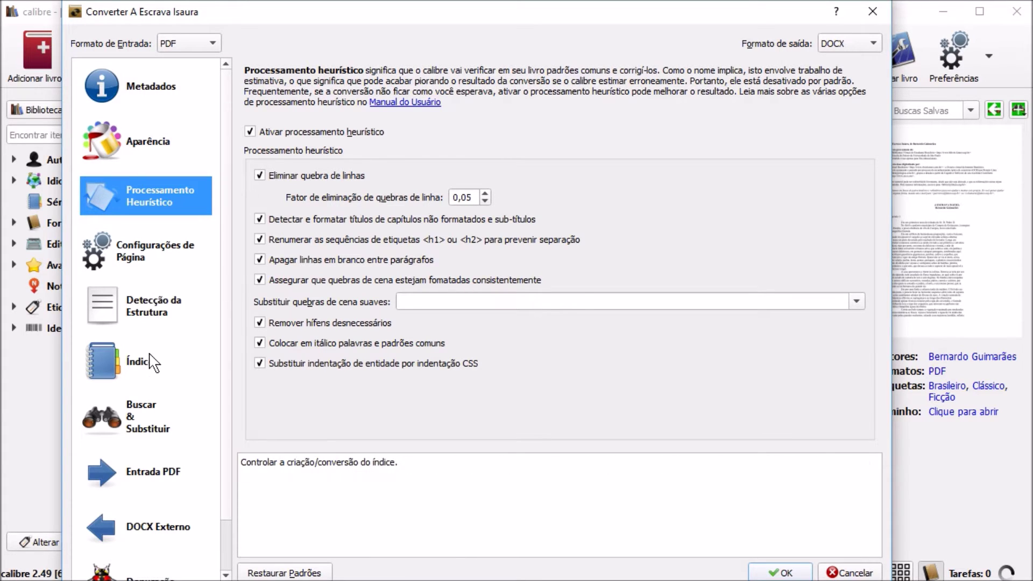
Use a line-unwrapping factor of 0,05 in the PDF input options and start the conversion.
click(150, 482)
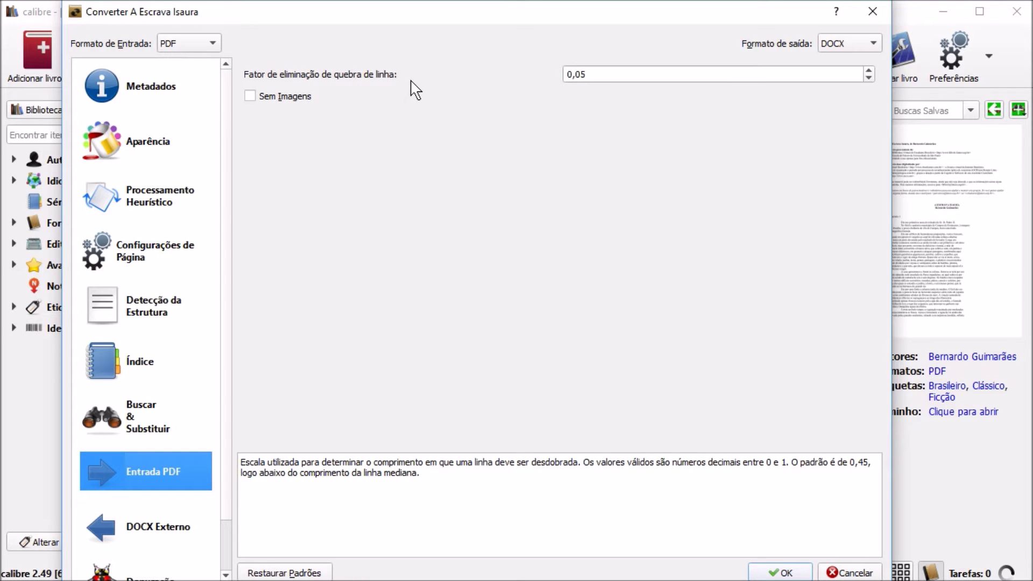
click(600, 74)
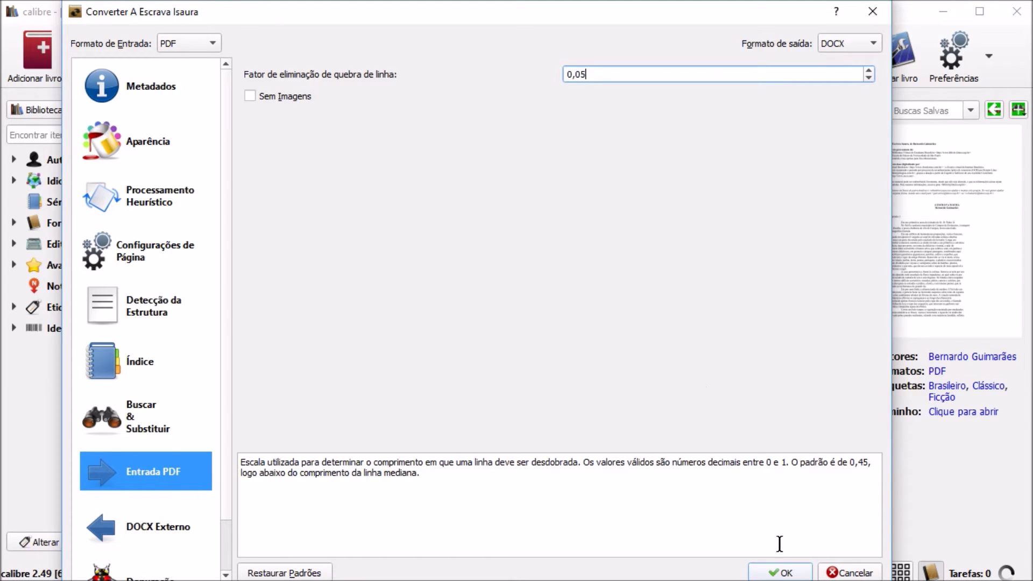
click(782, 574)
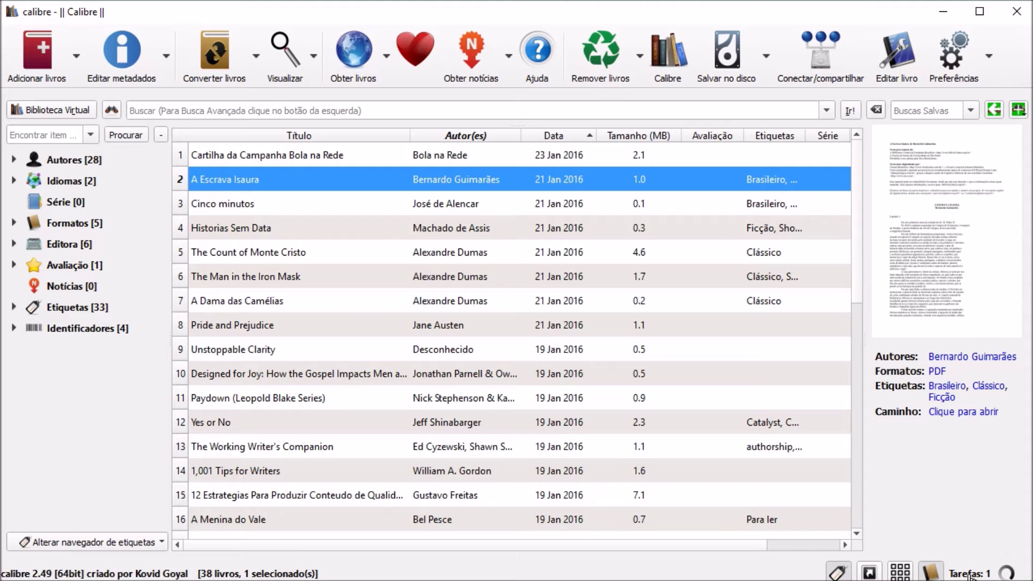
Check the progress of the conversion in the job list and close the list.
click(970, 575)
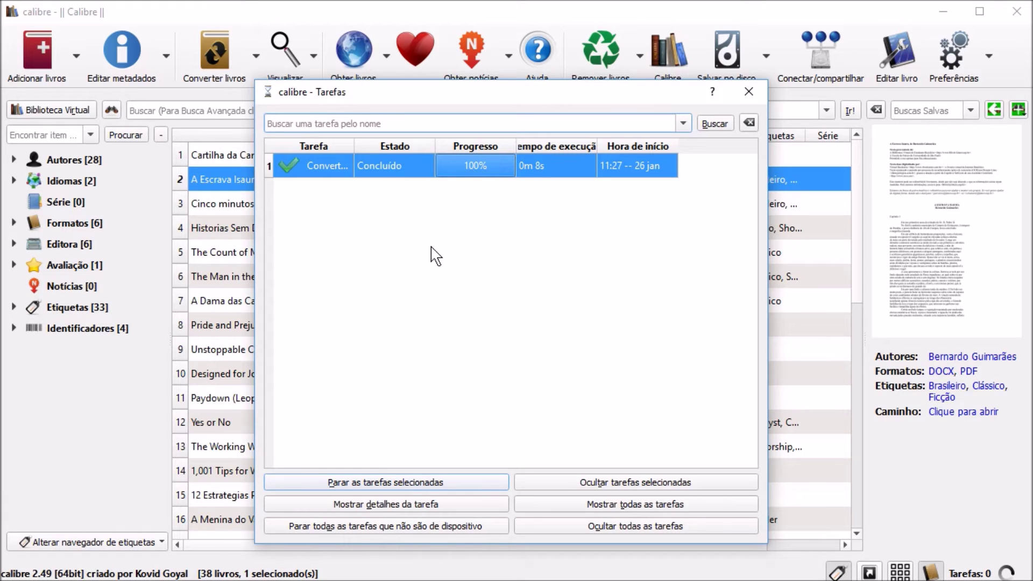
click(747, 92)
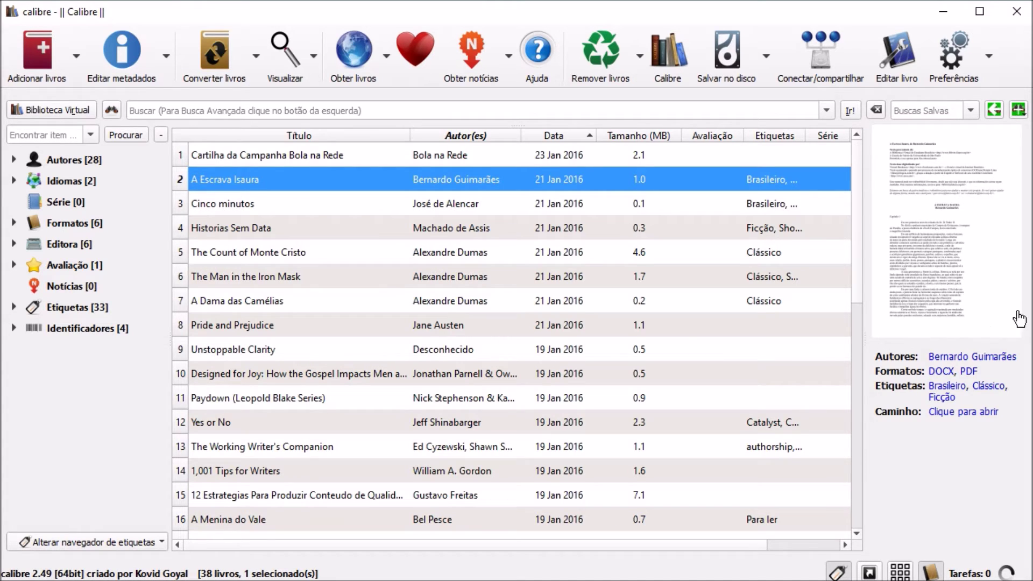
Open the converted DOCX of A Escrava Isaura in Word and examine its cover page and the reflowed text after it.
click(946, 371)
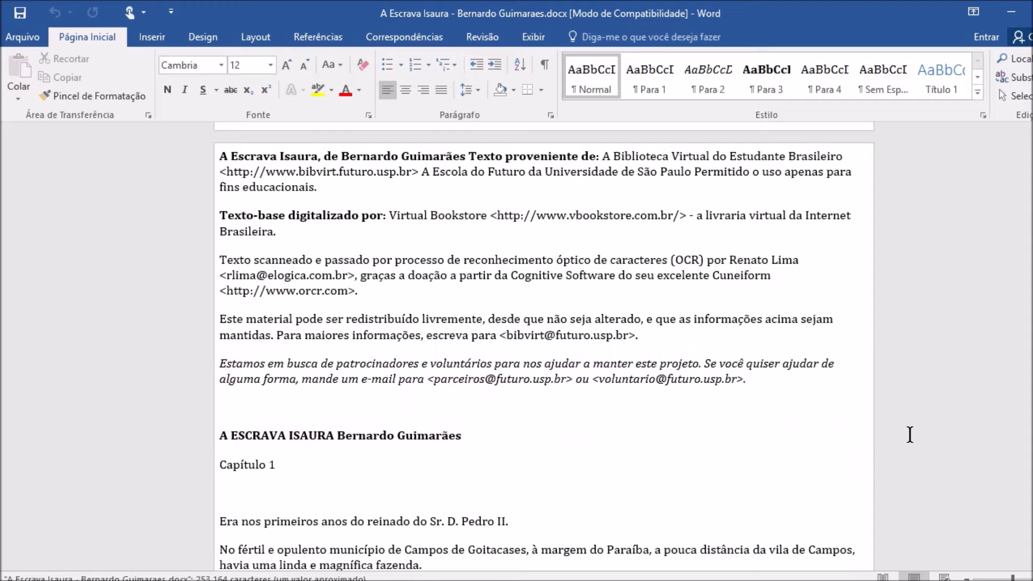
click(920, 350)
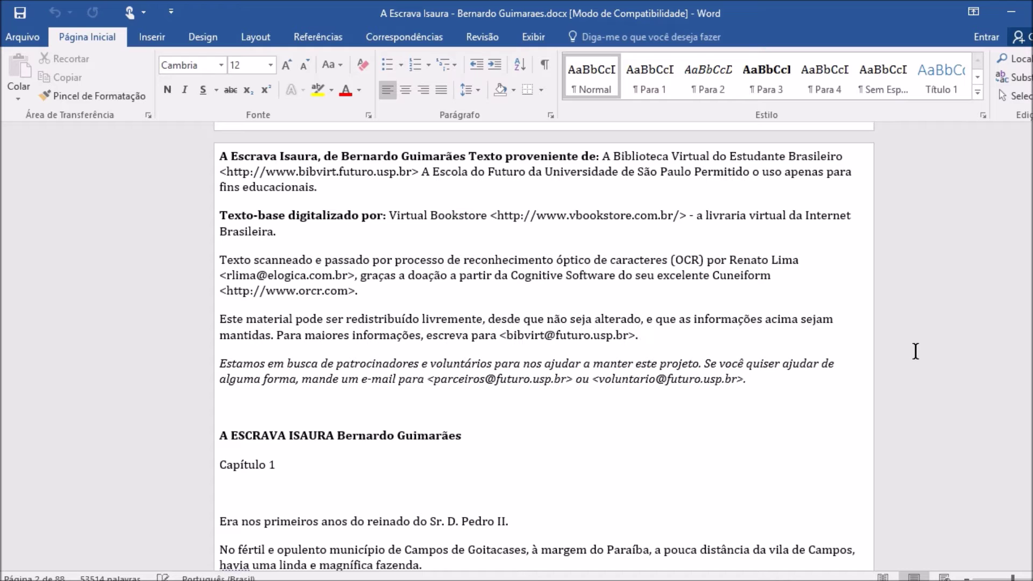
scroll(904, 349, up, 3)
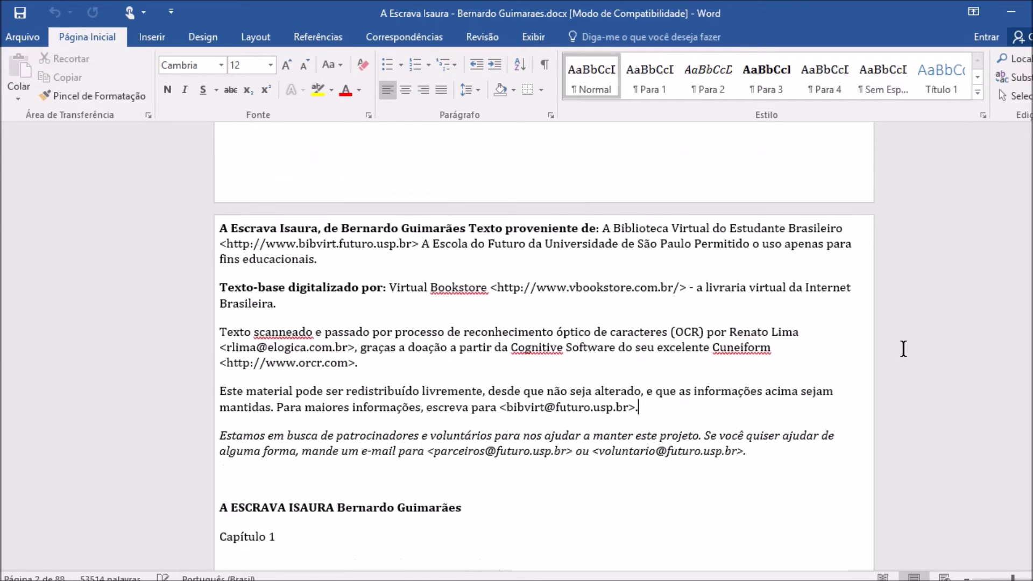
scroll(901, 350, up, 8)
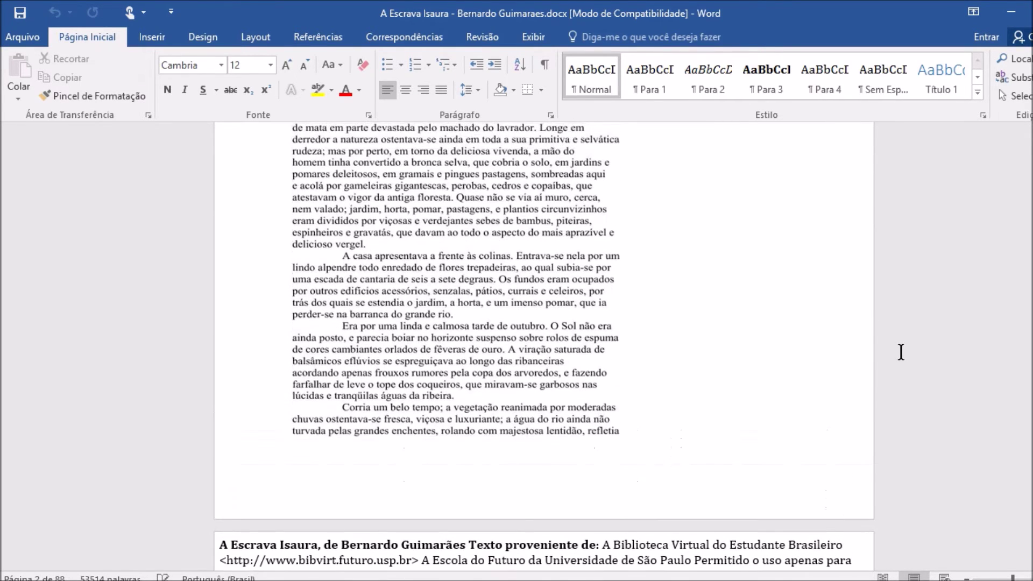
scroll(902, 360, up, 1)
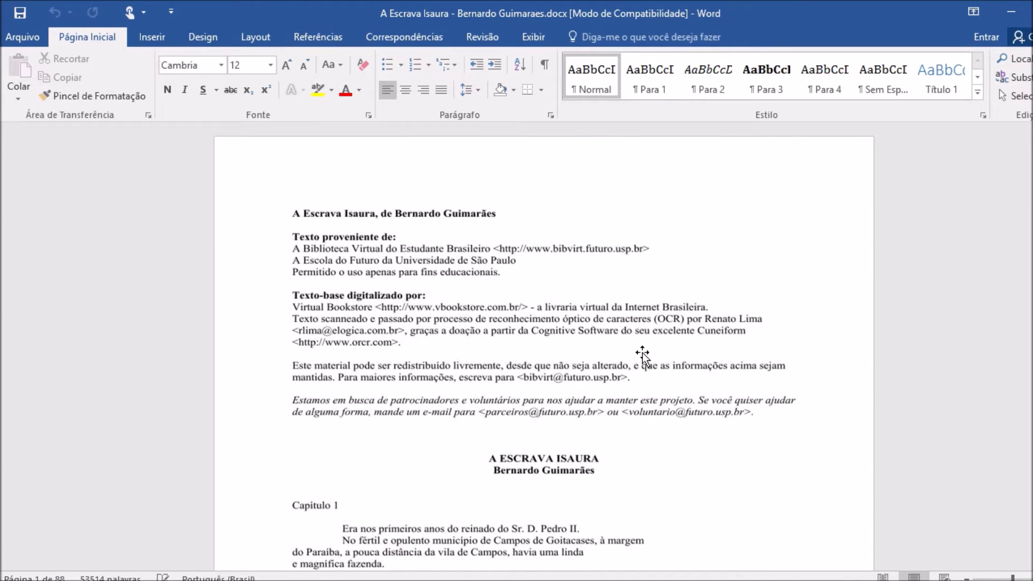
scroll(642, 354, down, 5)
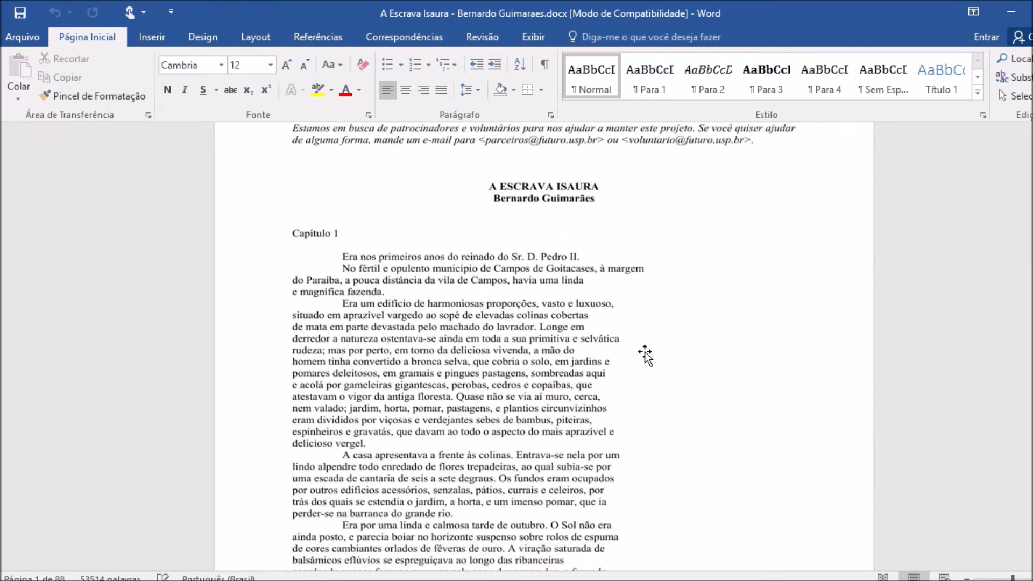
scroll(645, 354, down, 2)
scroll(581, 378, up, 7)
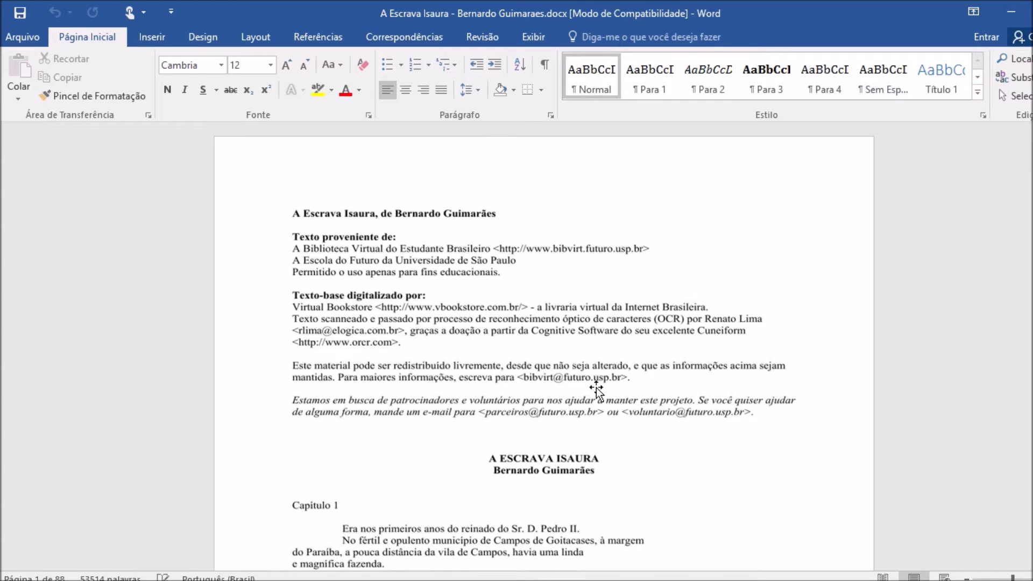
scroll(541, 368, down, 3)
scroll(542, 369, down, 7)
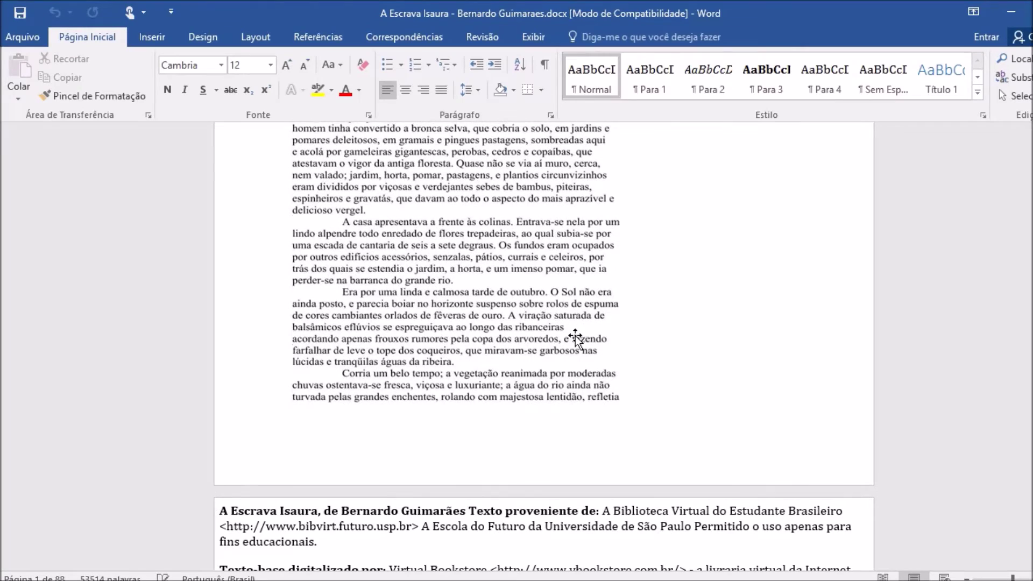
Examine the end of the cover page image and the introductory text that follows it in the converted document.
click(539, 330)
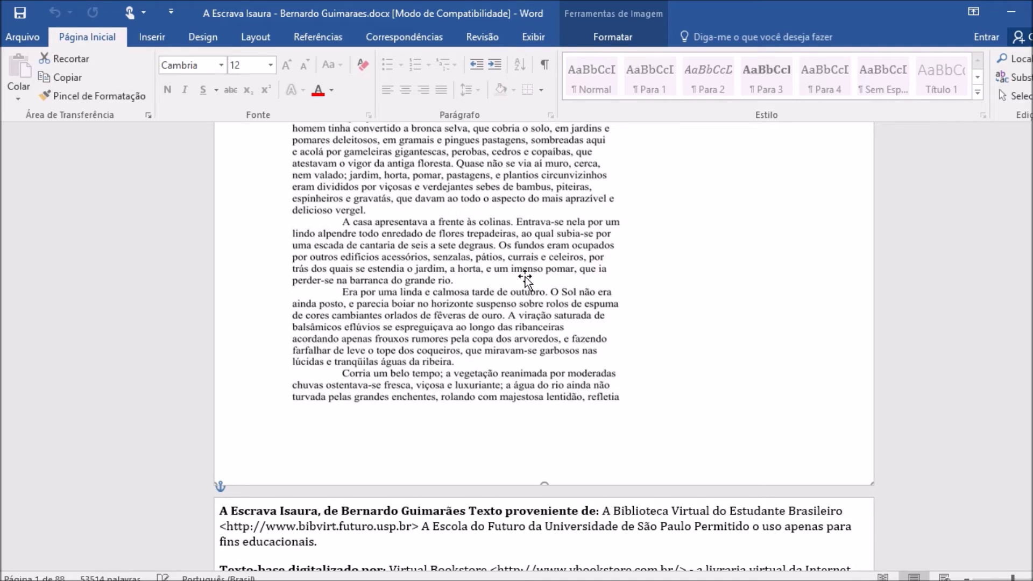
scroll(525, 278, down, 2)
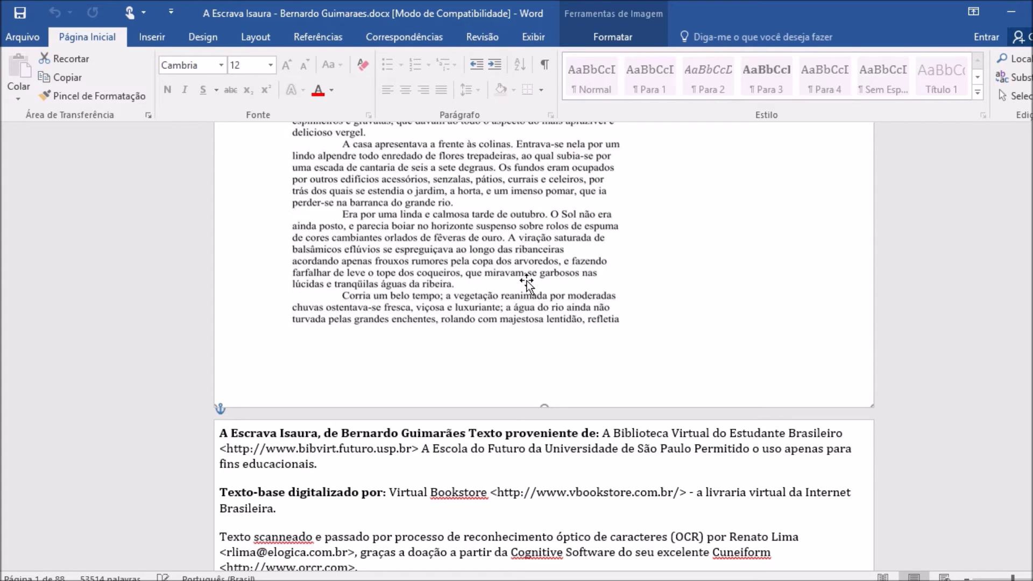
scroll(934, 273, down, 1)
scroll(934, 273, down, 3)
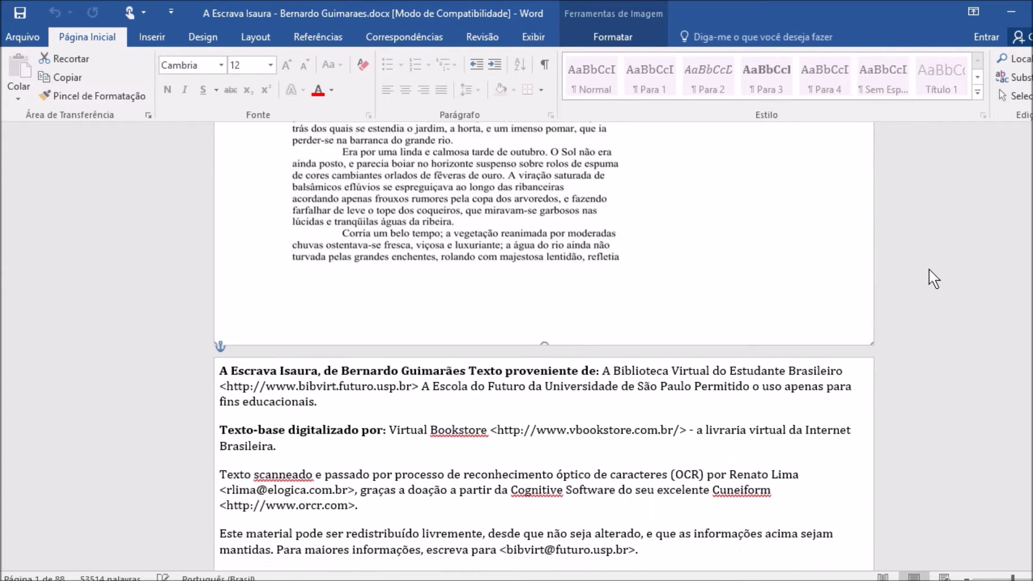
scroll(915, 280, up, 2)
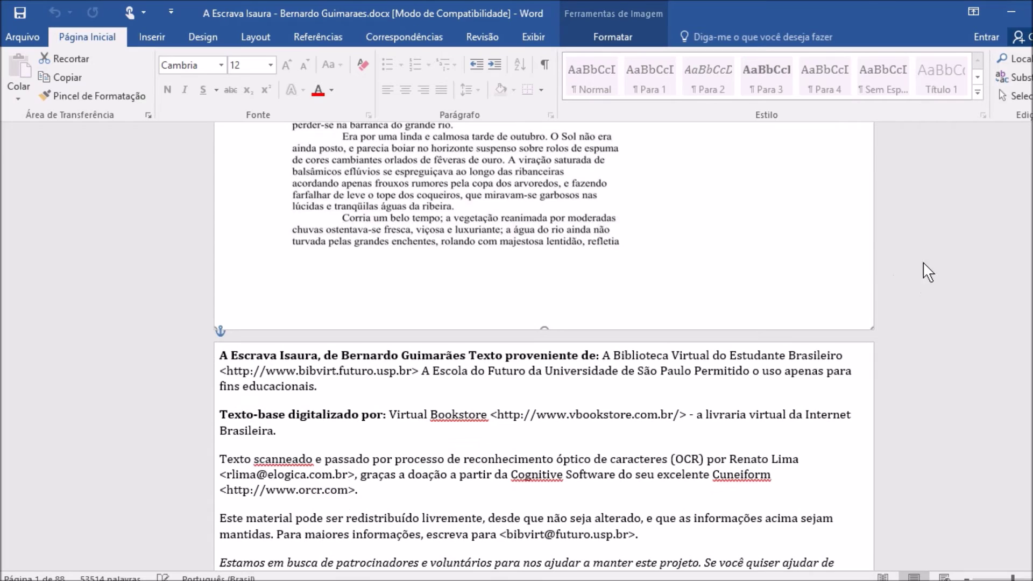
scroll(920, 264, down, 4)
scroll(919, 264, down, 1)
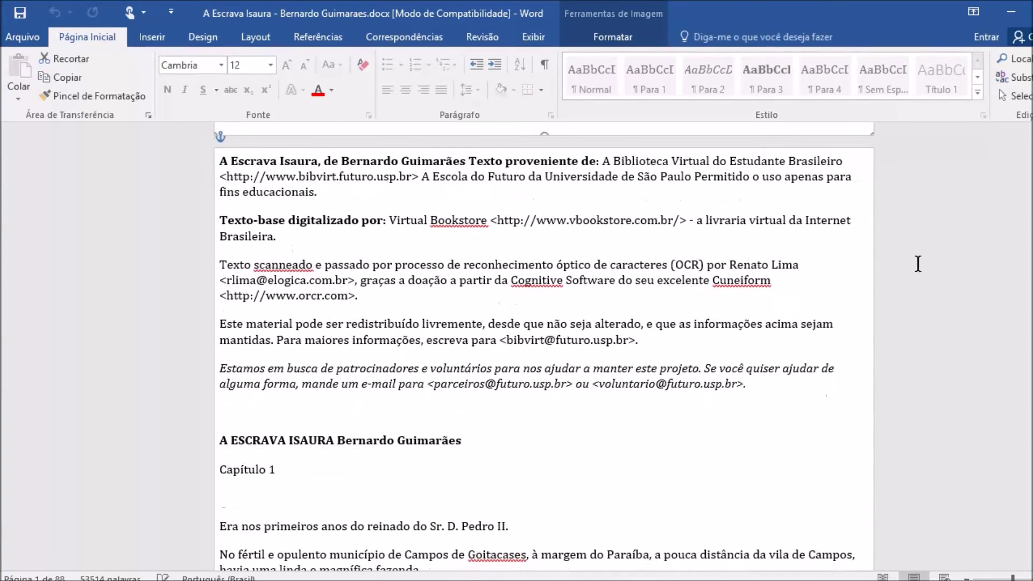
click(350, 203)
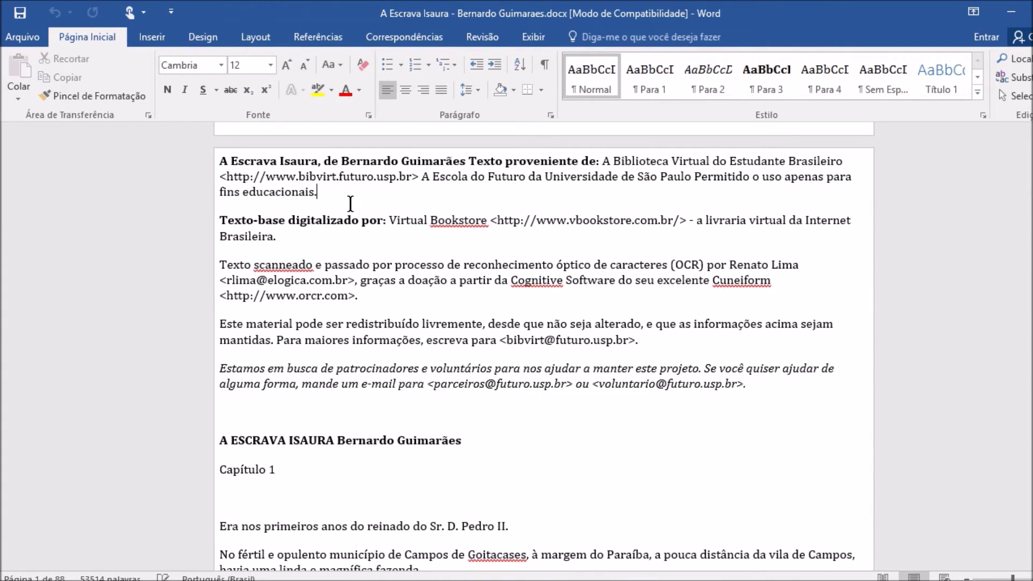
scroll(367, 209, down, 2)
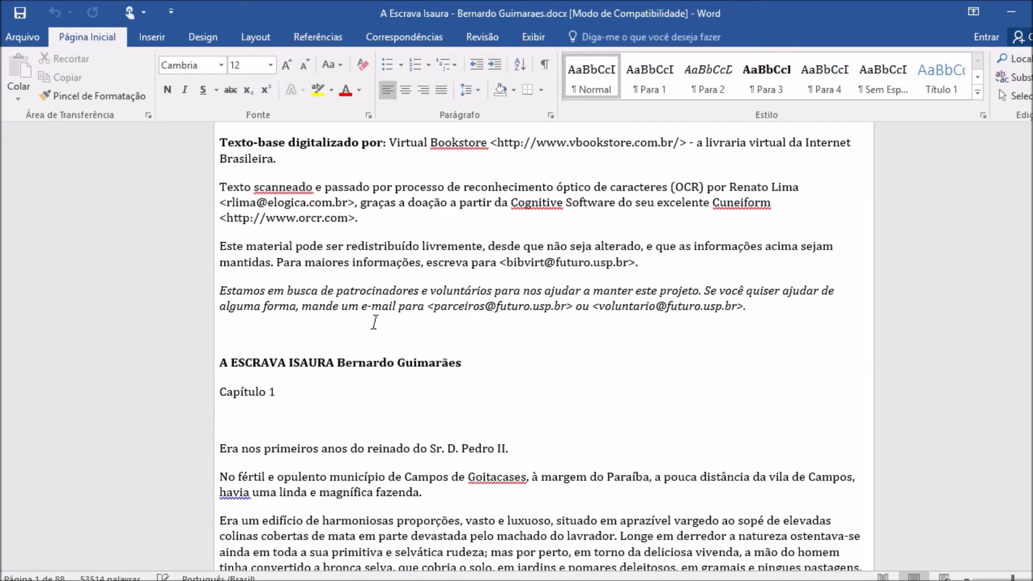
Delete the word "Este" at the start of the paragraph about free redistribution and retype it.
click(375, 322)
triple_click(306, 291)
click(422, 231)
key(ctrl+Delete)
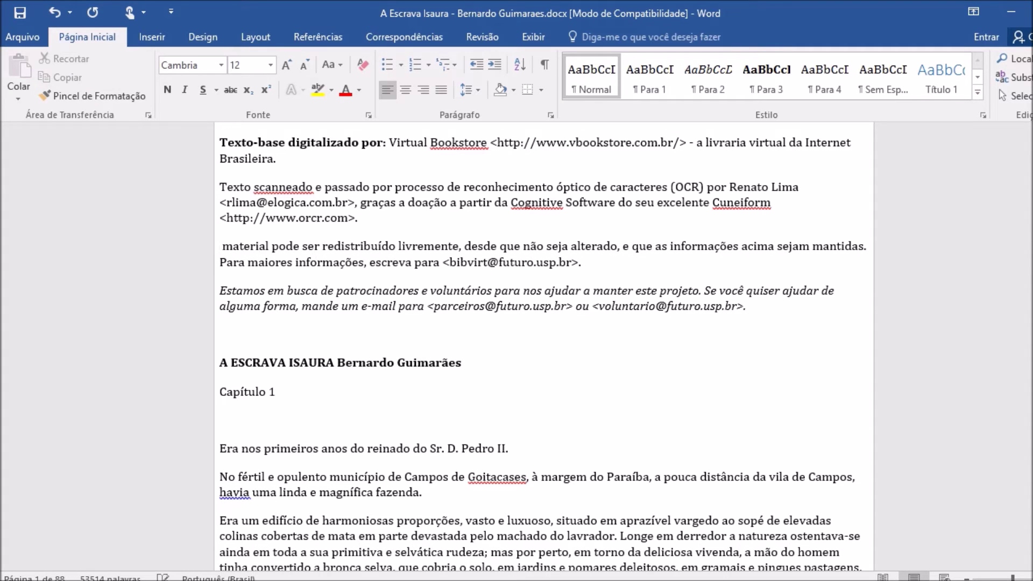
text(Eeste)
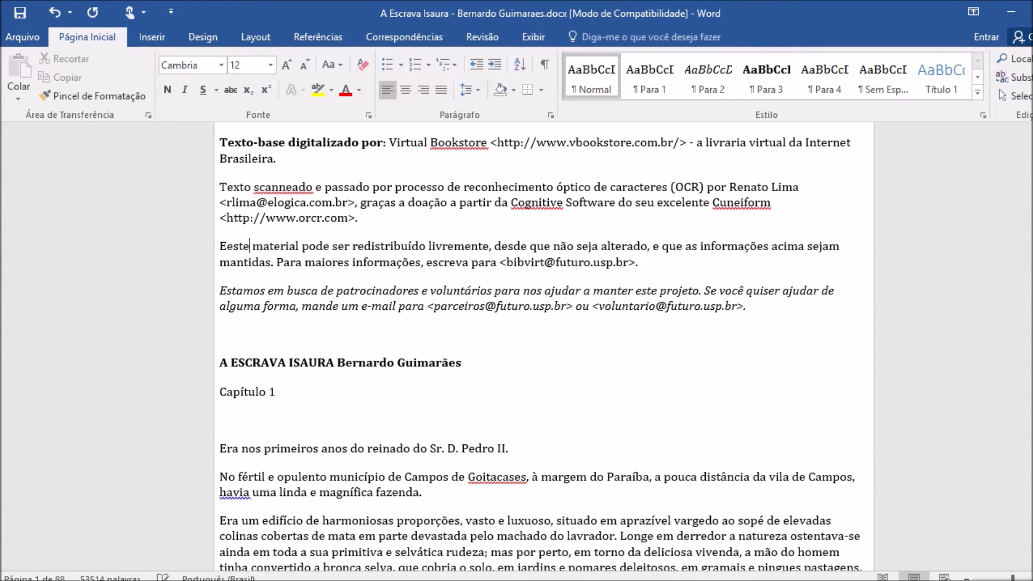
key(BackSpace)
key(BackSpace)
key(BackSpace)
key(BackSpace)
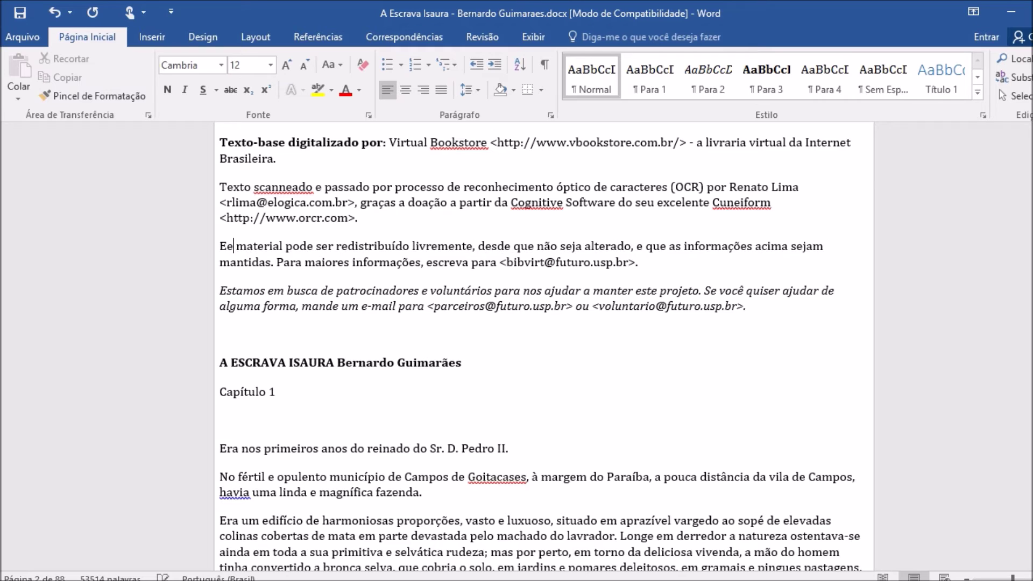
text(ste)
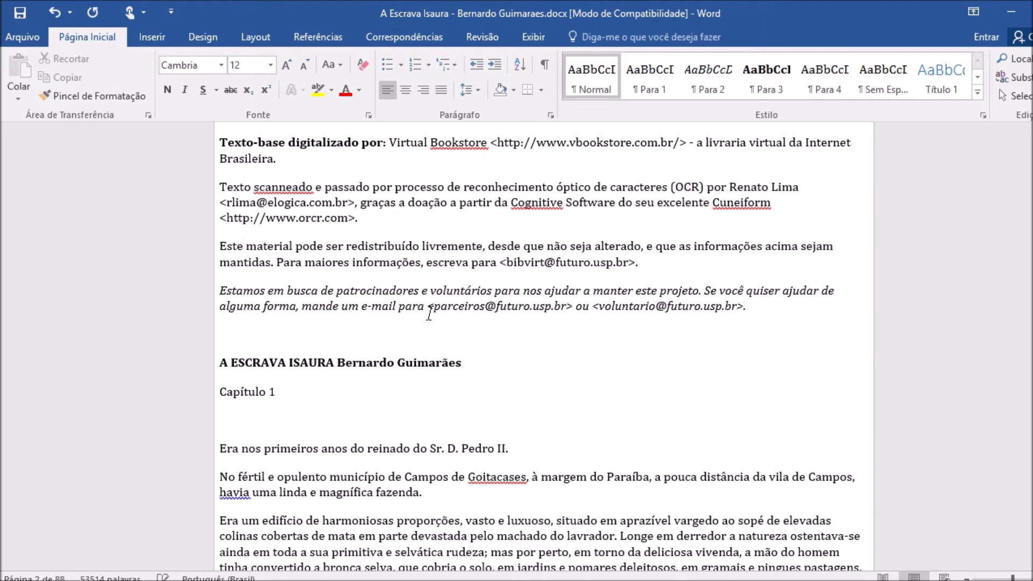
Examine the paragraph flow and line breaks of Capítulo 1 up to page 3, and return to the introductory text.
scroll(692, 306, down, 3)
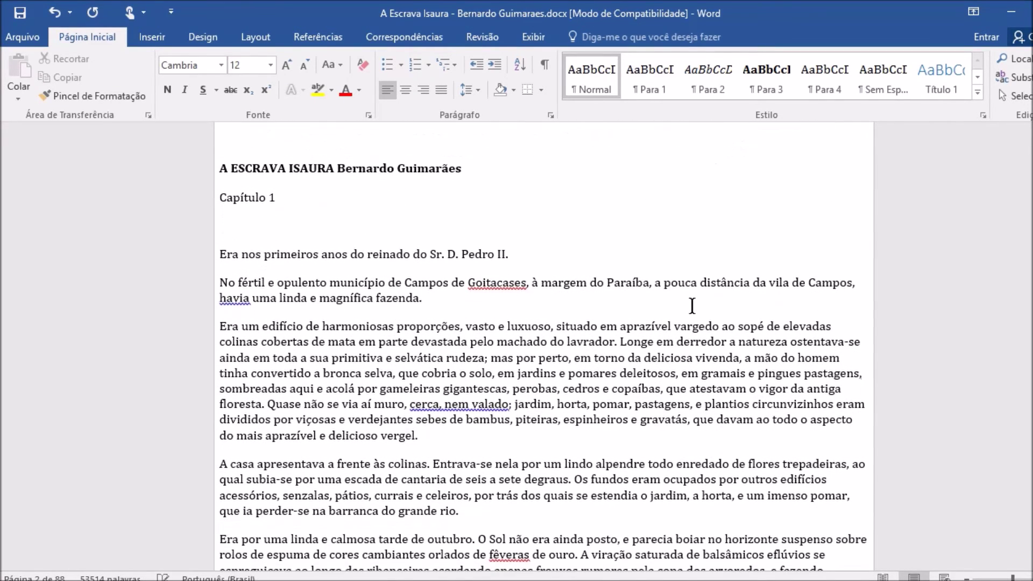
scroll(692, 307, down, 5)
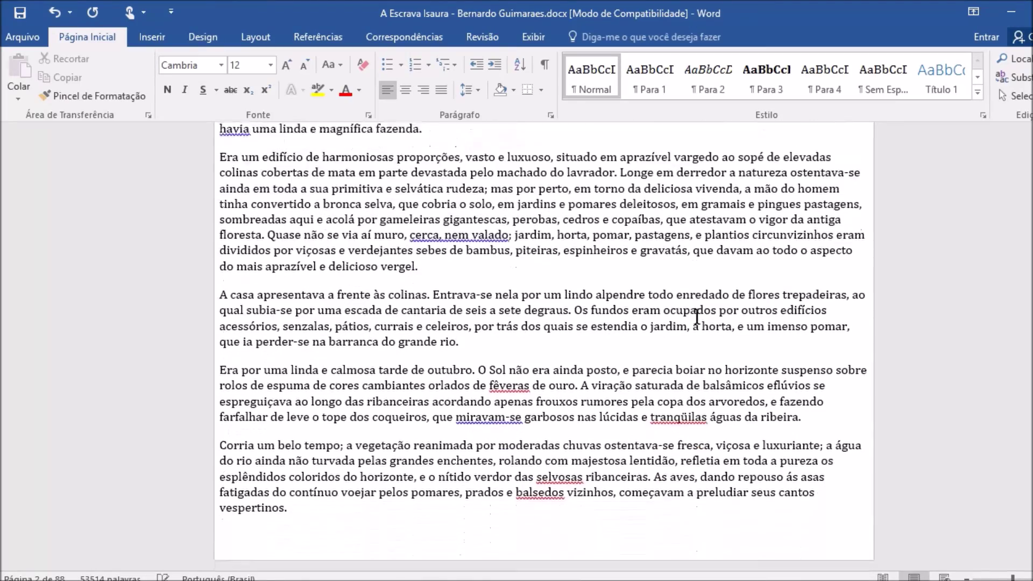
scroll(696, 320, down, 8)
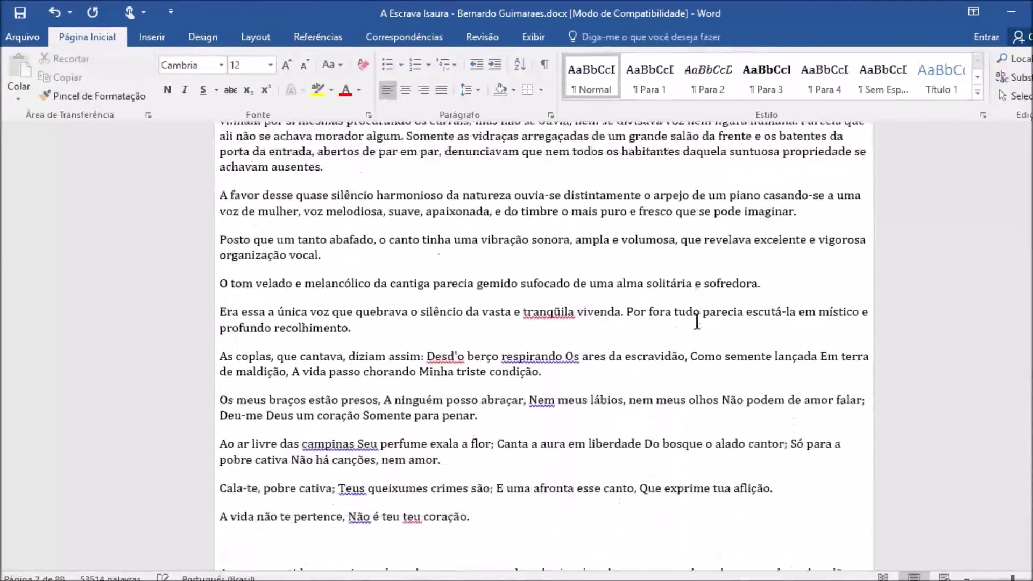
scroll(698, 321, down, 7)
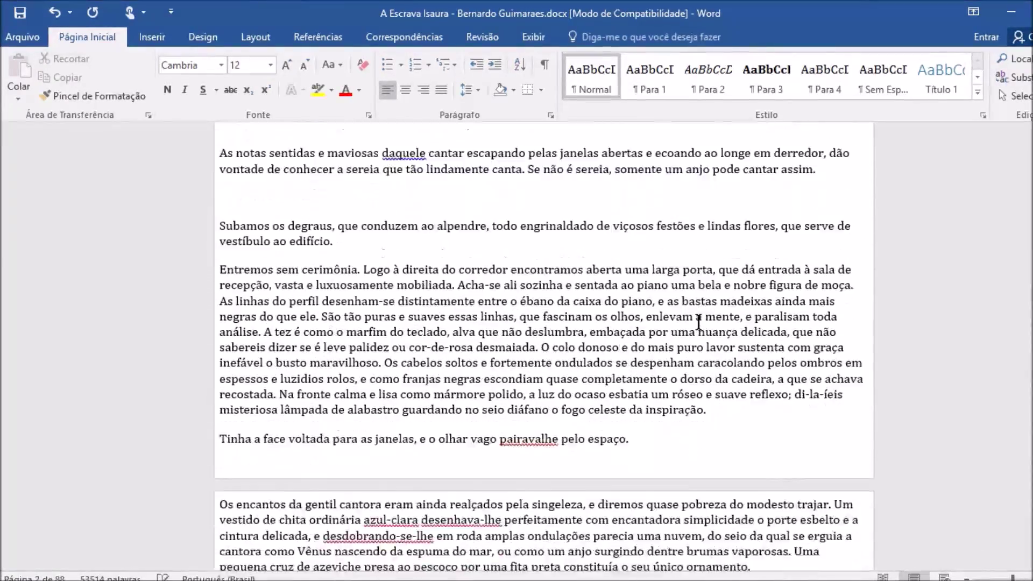
scroll(698, 321, down, 6)
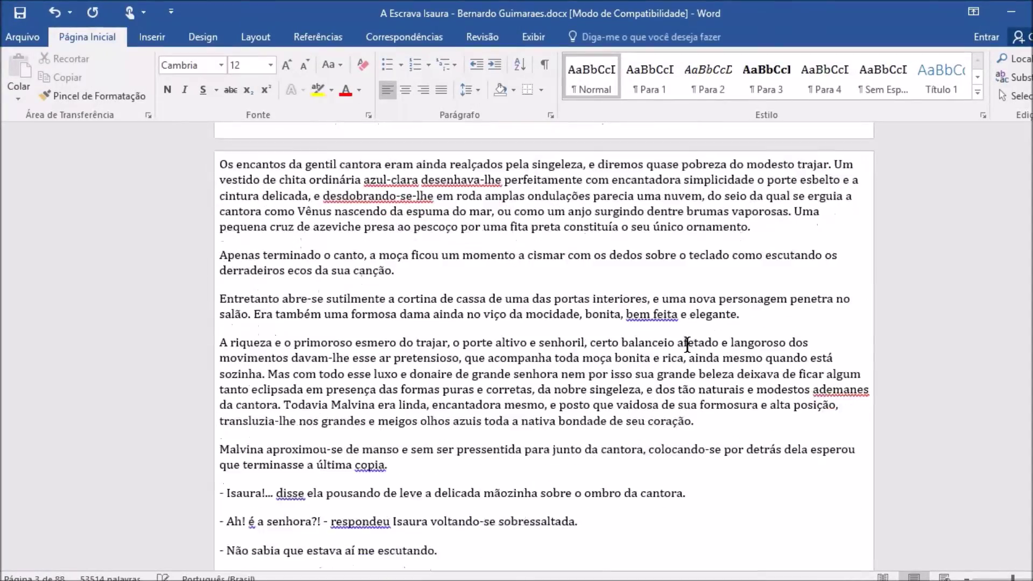
scroll(681, 349, up, 9)
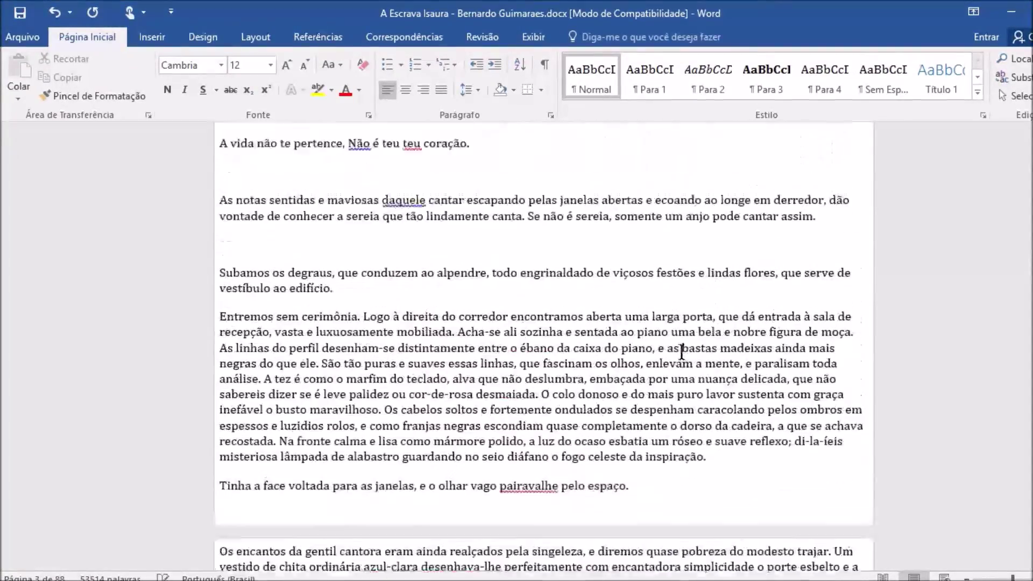
scroll(682, 356, up, 10)
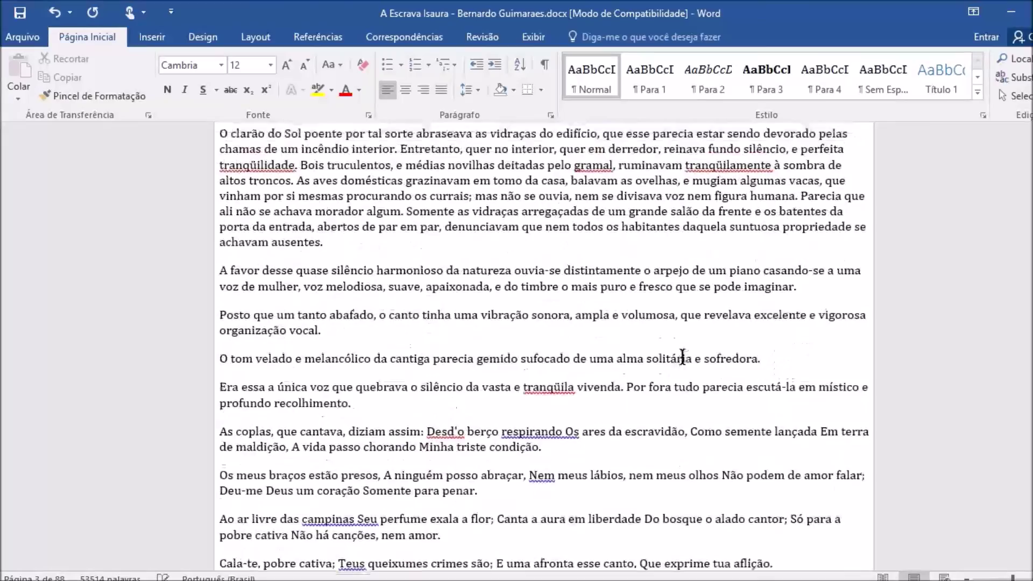
scroll(683, 359, up, 12)
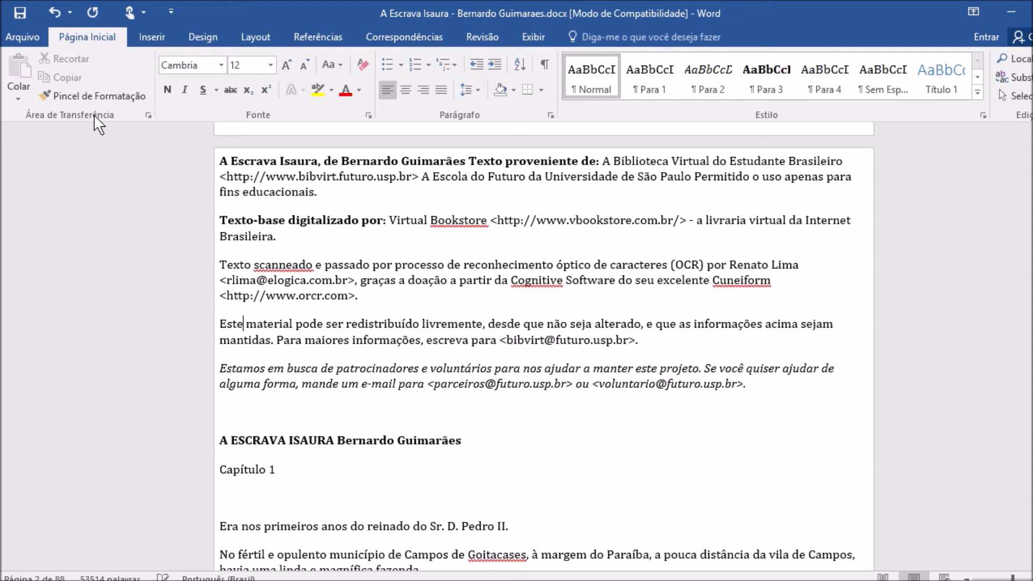
Save the edited DOCX of A Escrava Isaura and close Word to return to calibre.
click(19, 36)
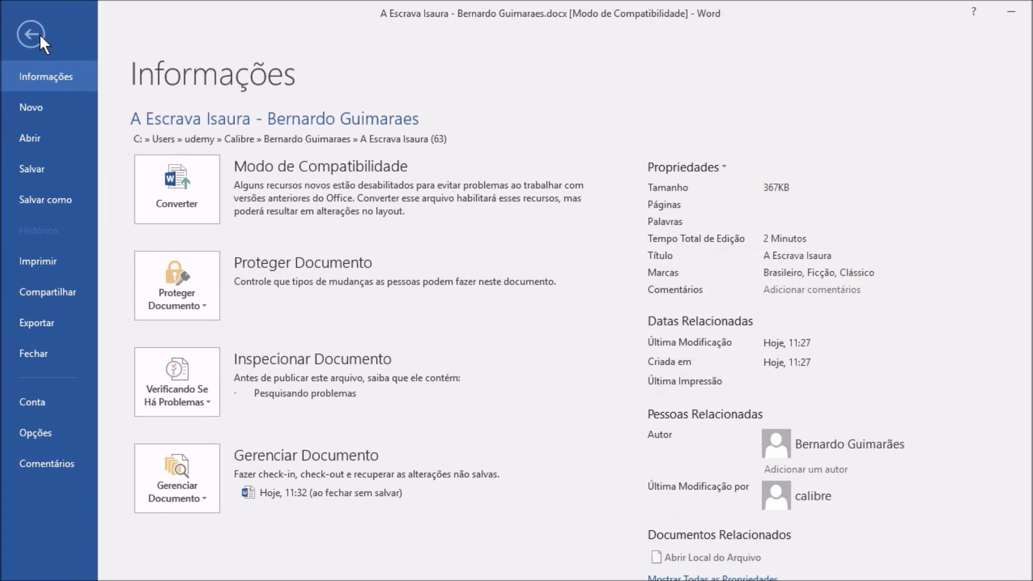
click(30, 34)
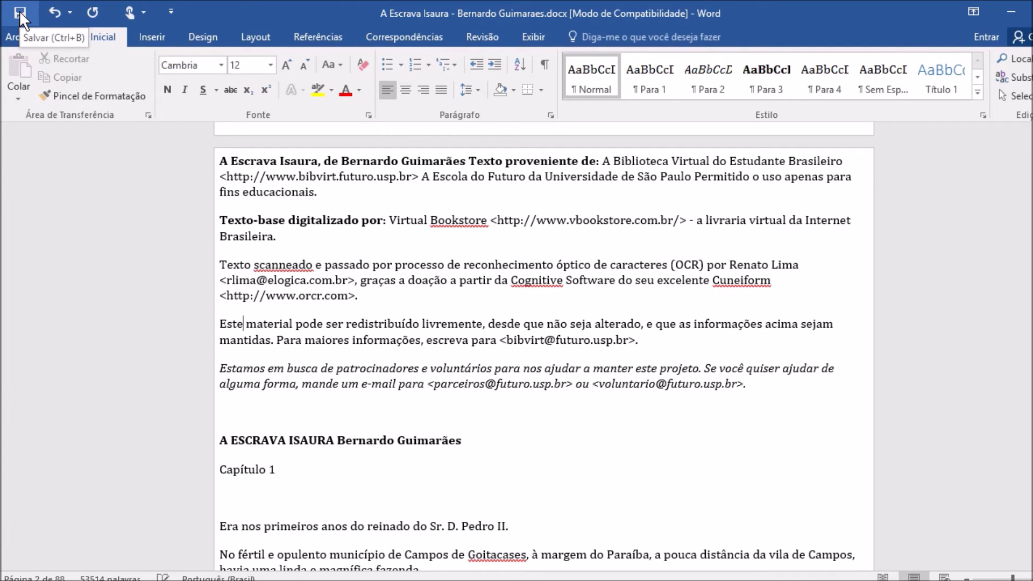
click(20, 13)
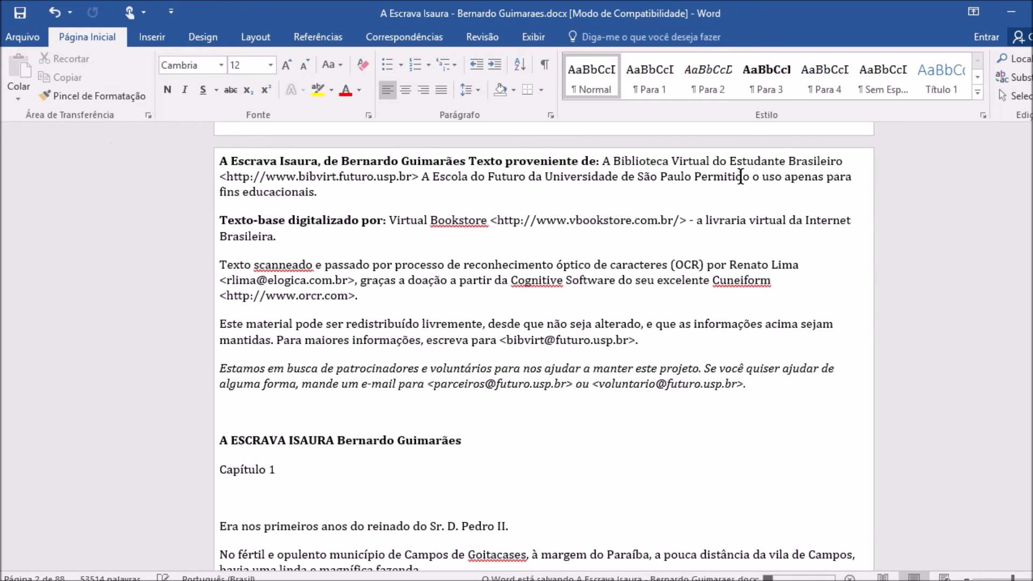
key(alt+F4)
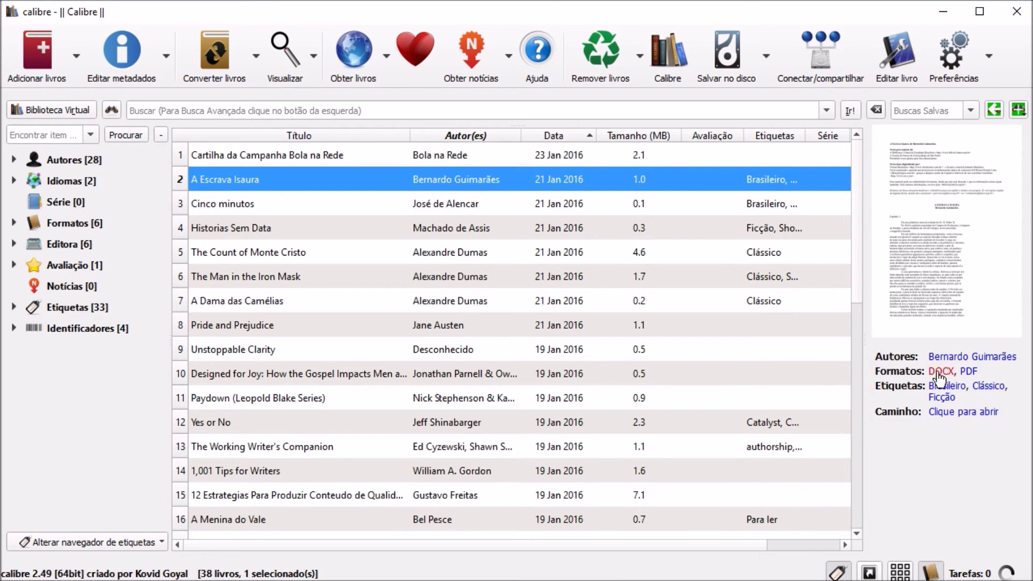
Open the folder containing the files of A Escrava Isaura from calibre and widen the name column to show full file names.
right_click(276, 177)
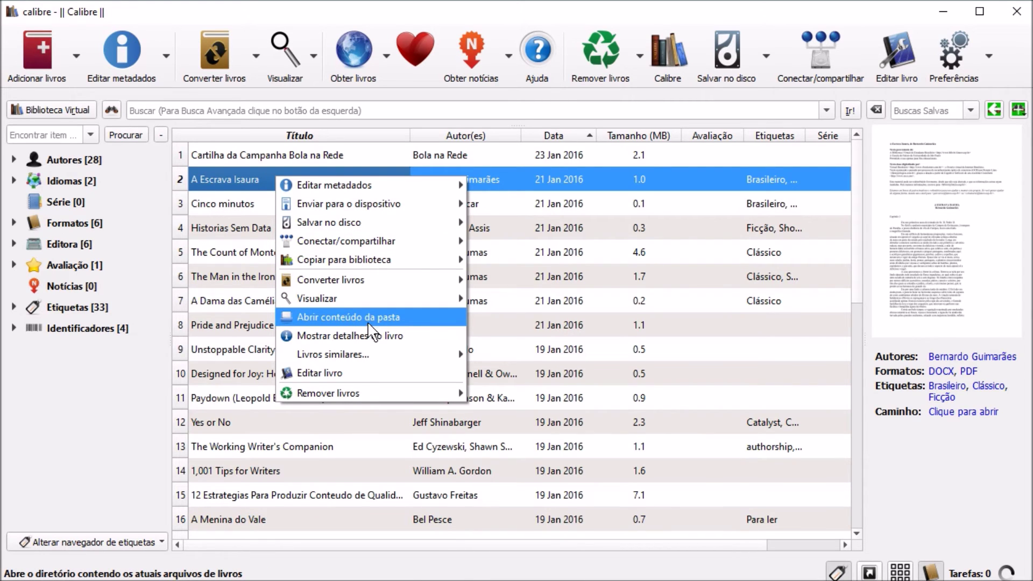
click(376, 316)
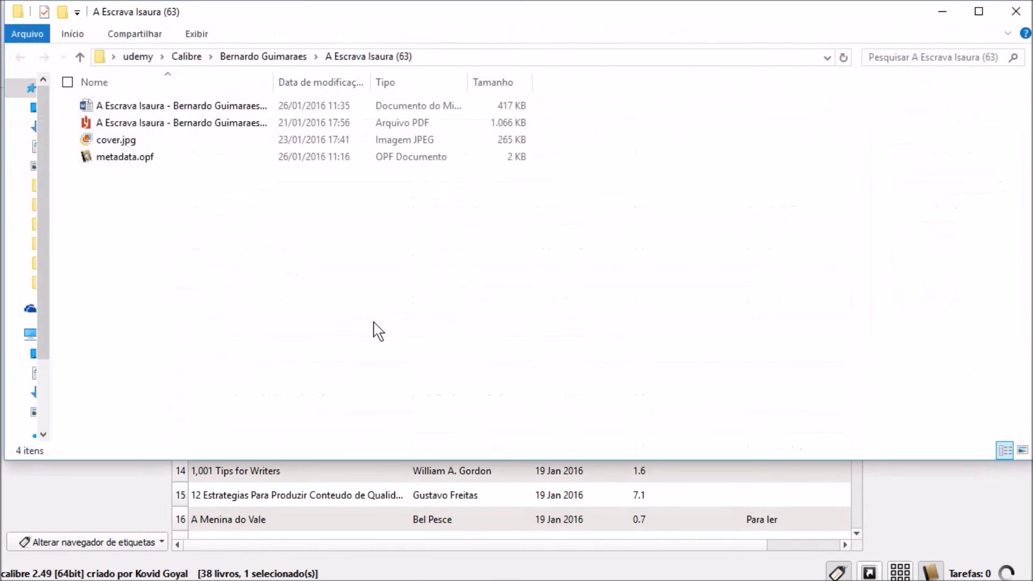
drag(273, 80, 415, 80)
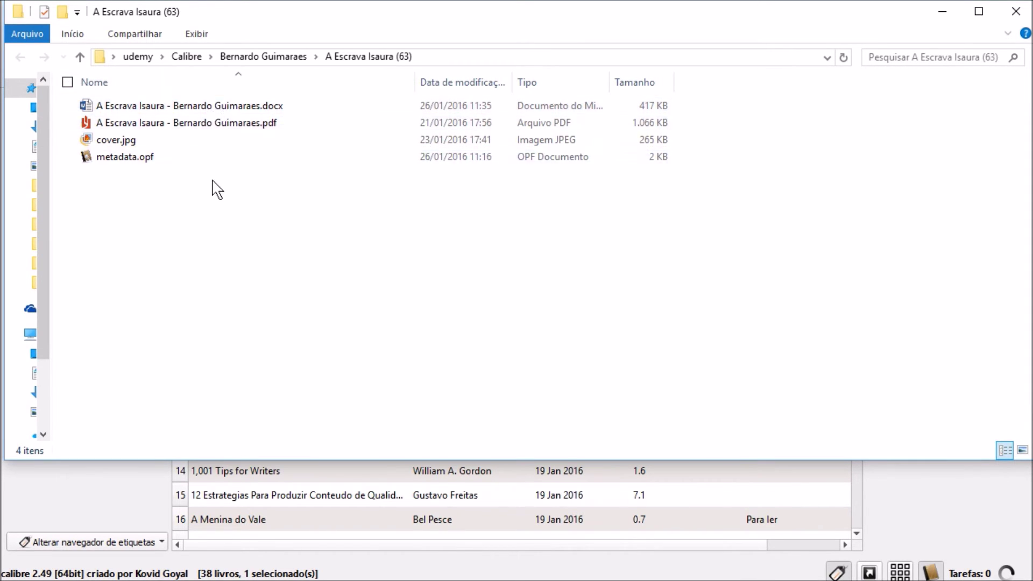
Make a copy of the A Escrava Isaura DOCX file in the same folder and close the folder window.
click(215, 106)
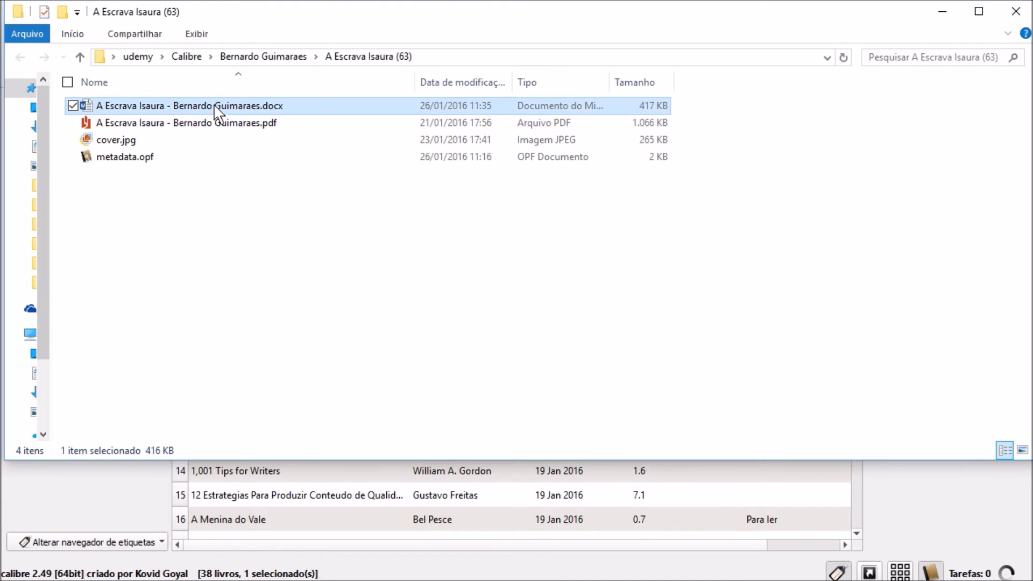
right_click(213, 105)
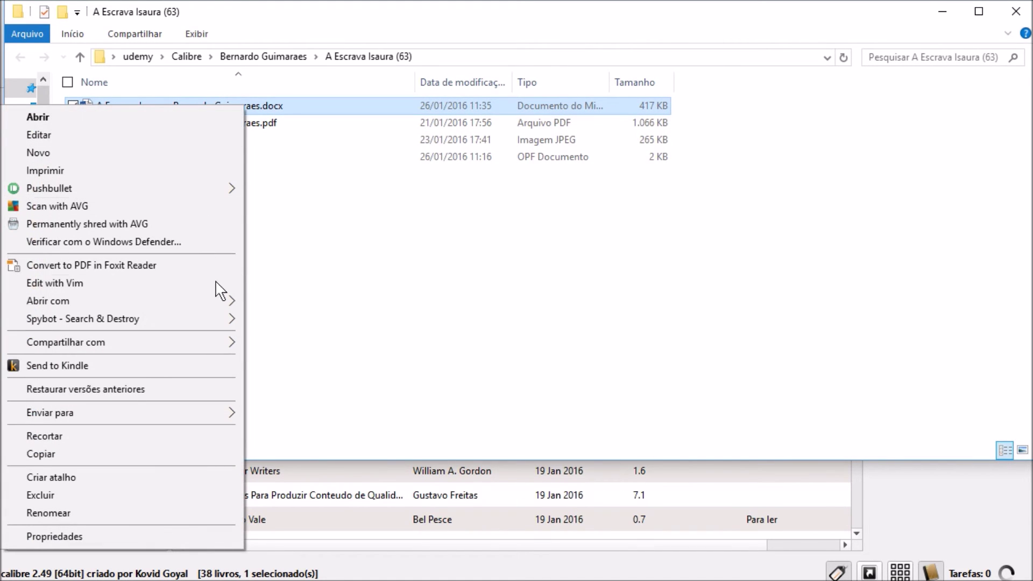
click(188, 454)
right_click(266, 231)
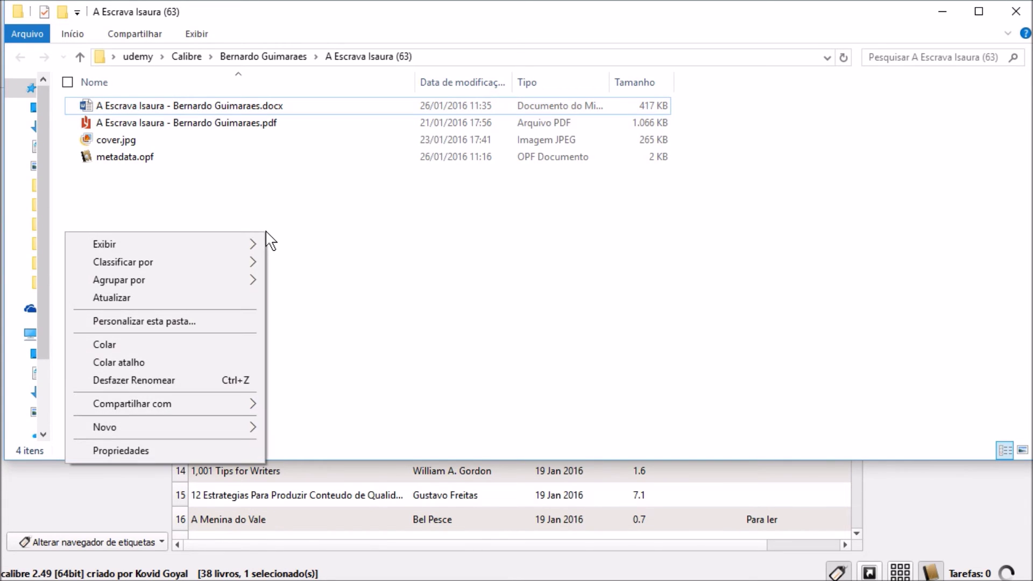
click(213, 350)
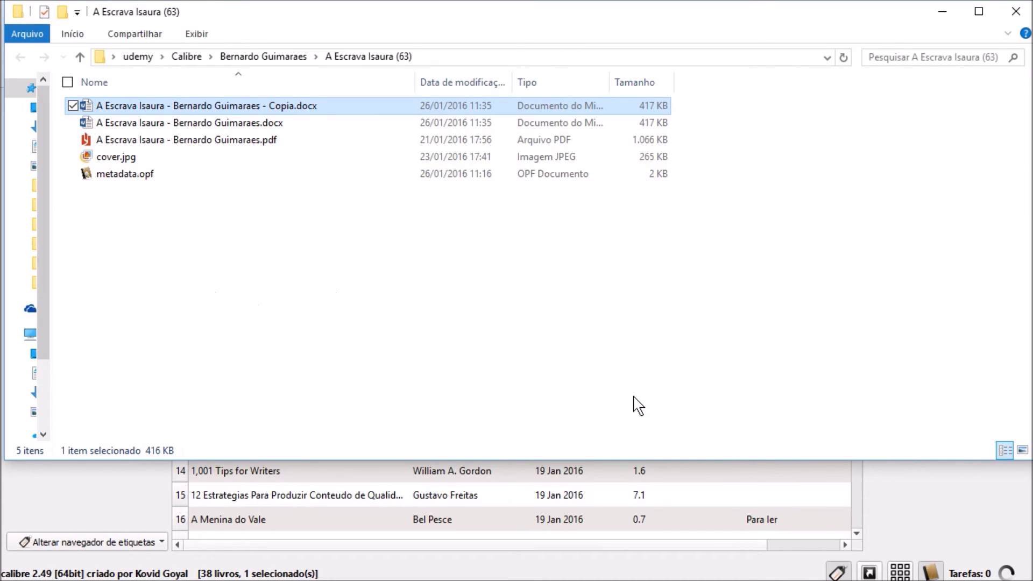
click(263, 128)
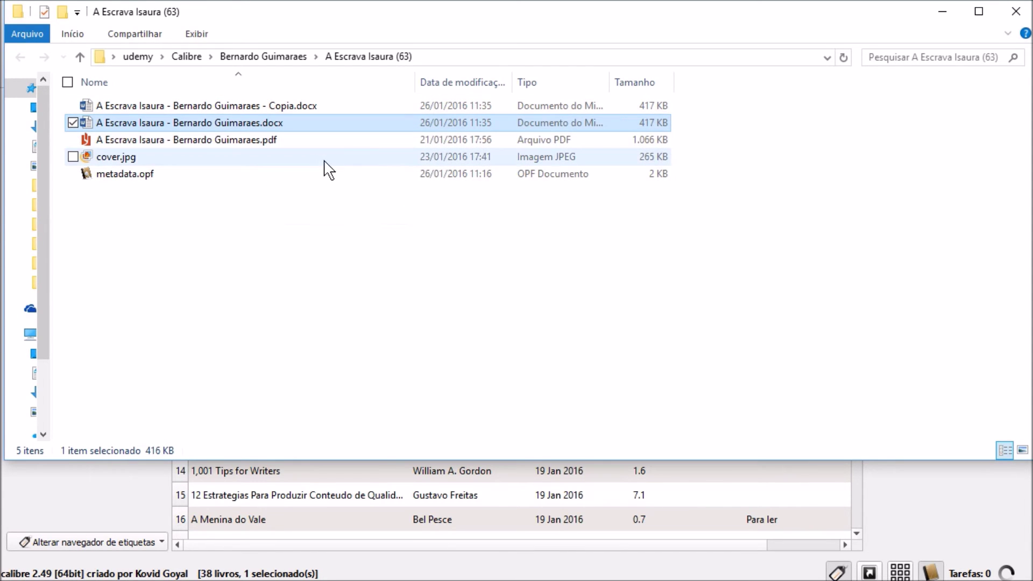
click(1025, 12)
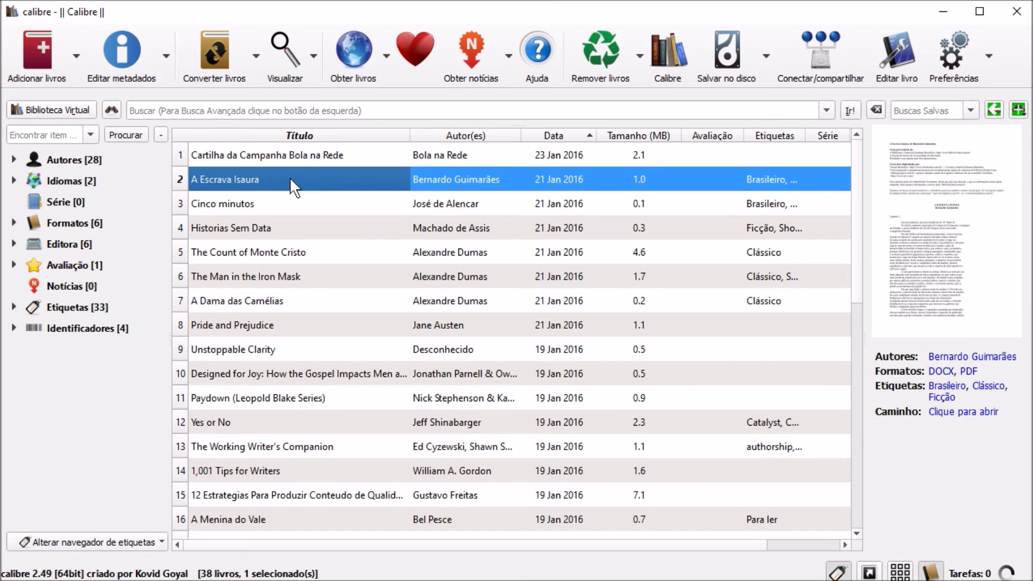
Open the conversion settings for A Escrava Isaura in calibre and set the input format to DOCX.
click(215, 62)
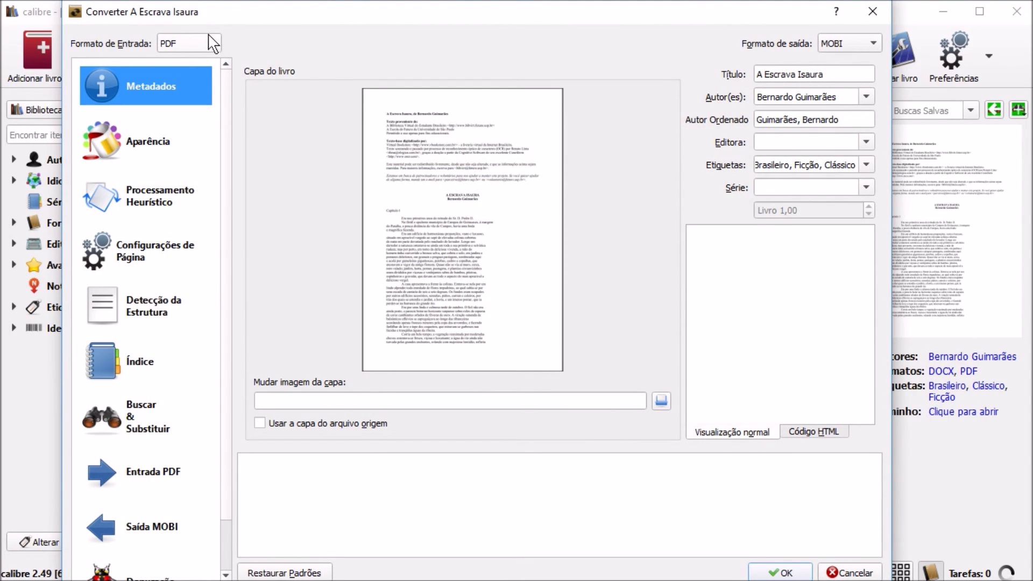
click(206, 48)
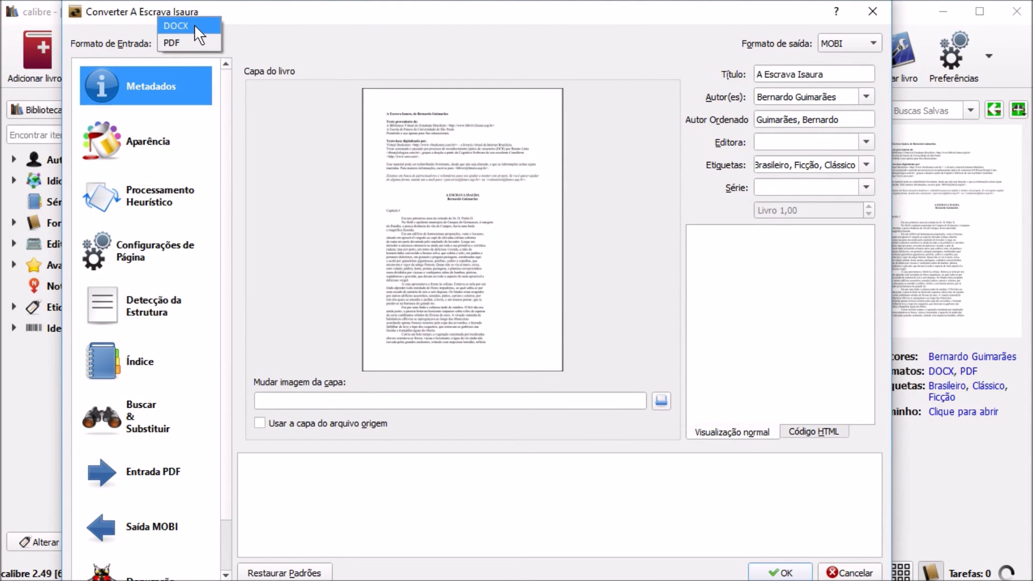
click(198, 25)
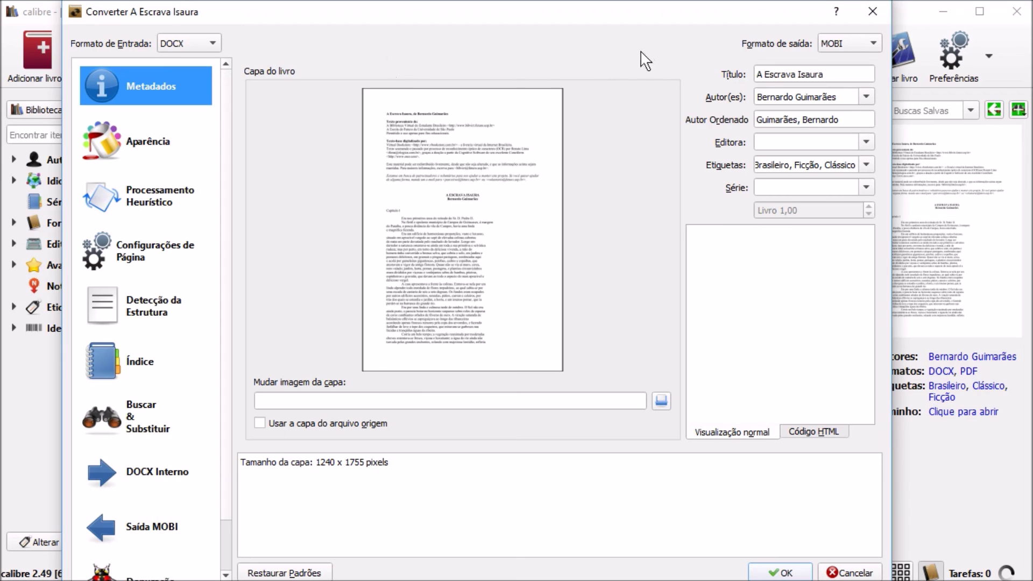
Switch the output format of the conversion to EPUB and back to MOBI.
click(875, 45)
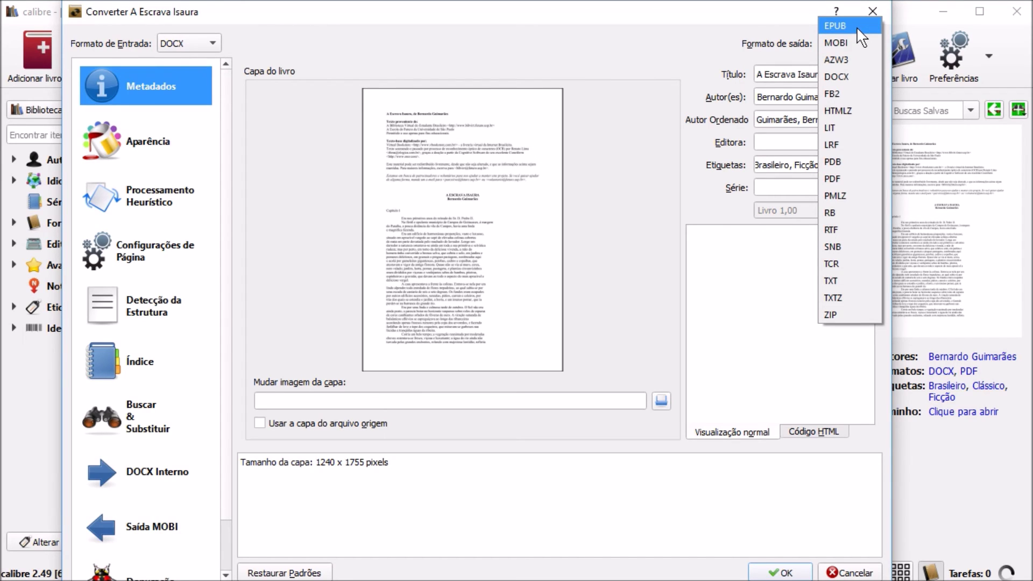
click(857, 26)
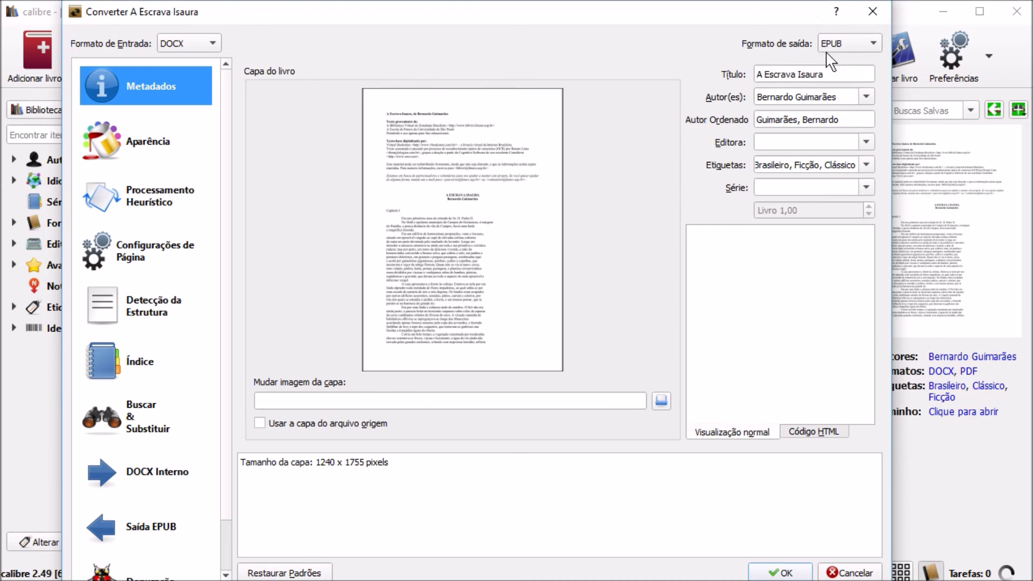
click(872, 43)
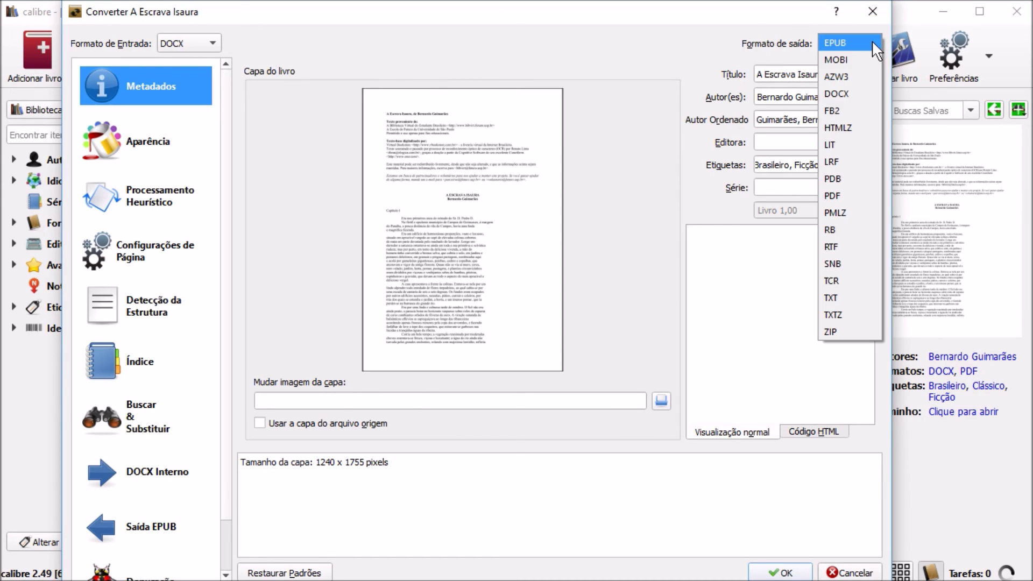
click(850, 59)
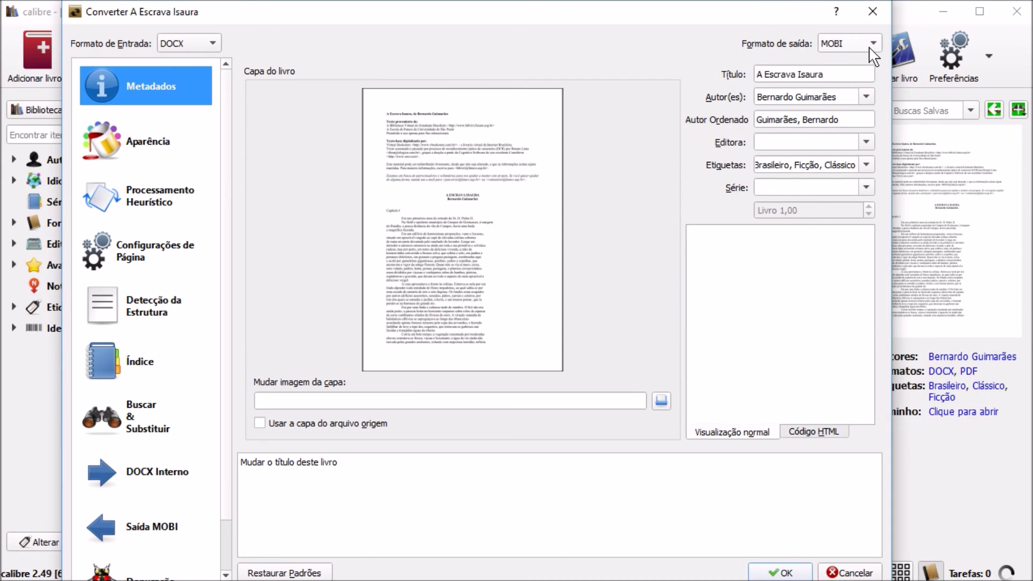
Convert A Escrava Isaura from DOCX to AZW3 and check the conversion's progress in the job list.
click(868, 43)
click(855, 60)
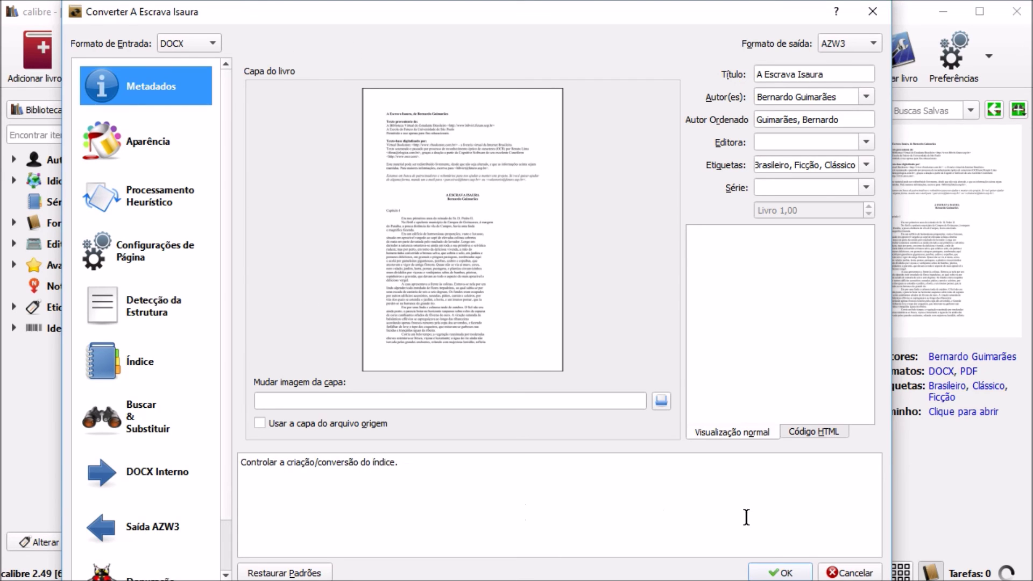
click(785, 573)
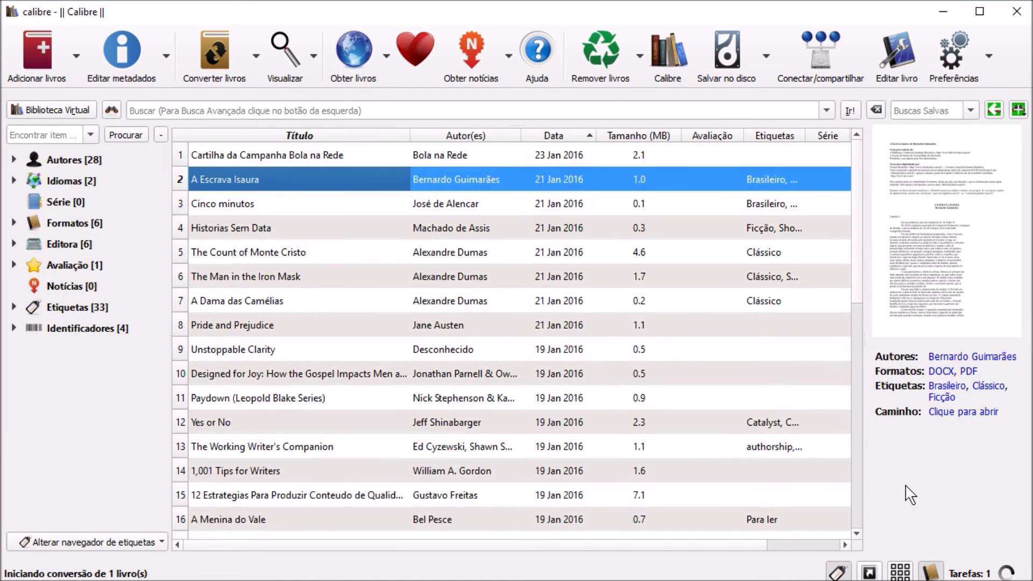
click(968, 574)
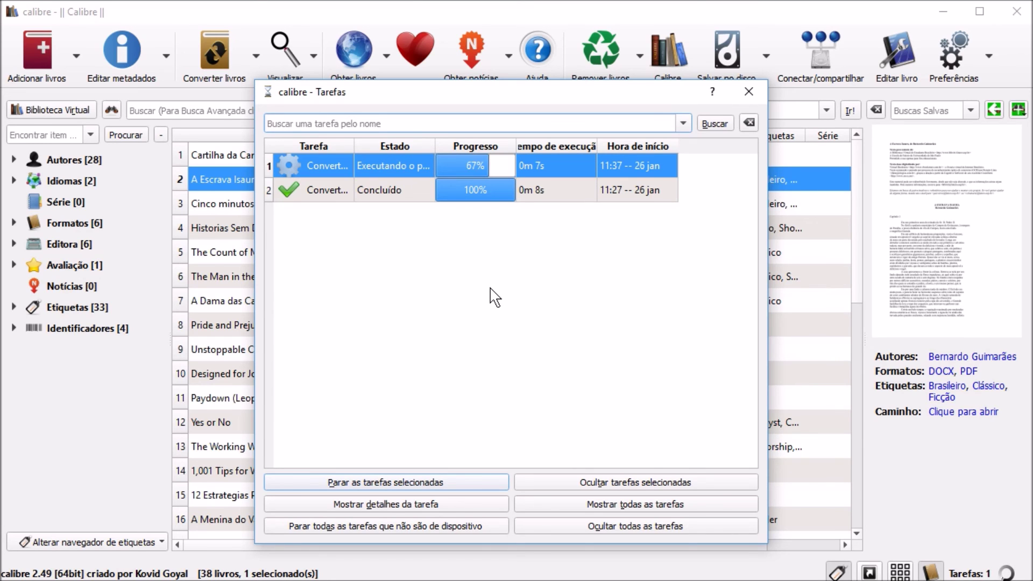
click(749, 92)
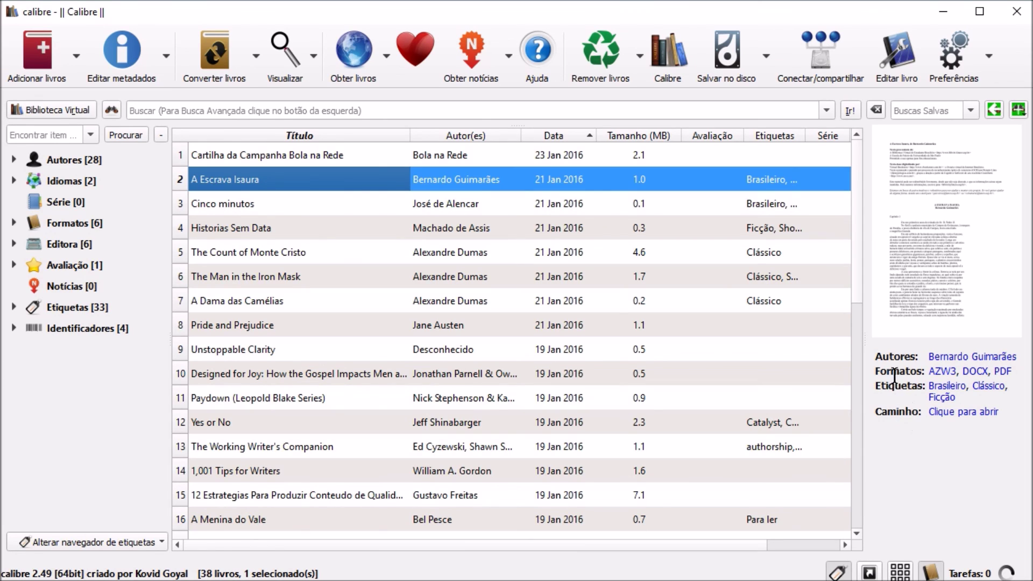
Open the AZW3 version of A Escrava Isaura in the e-book viewer, look through its opening pages and close the viewer.
click(950, 377)
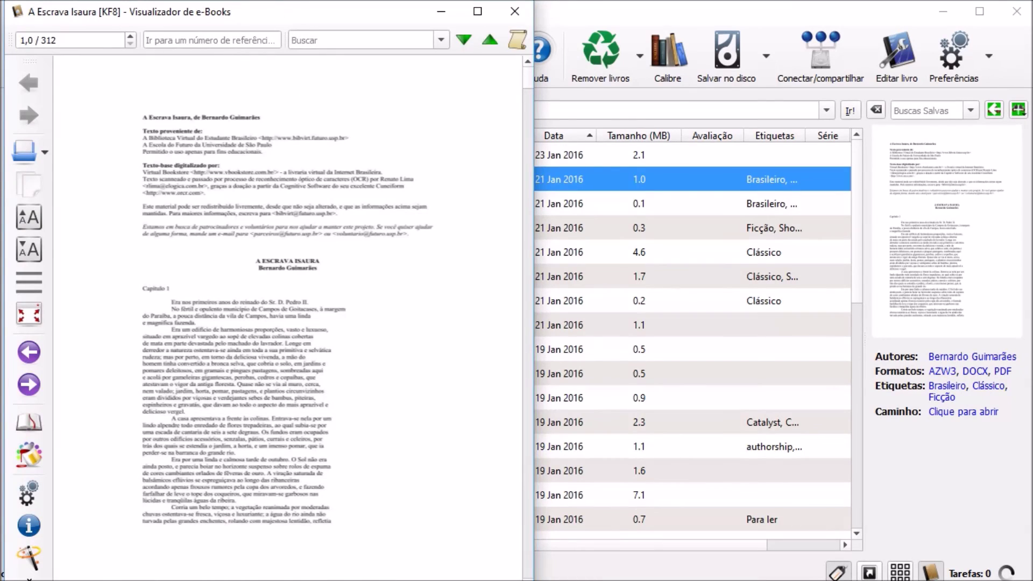
drag(295, 18, 418, 20)
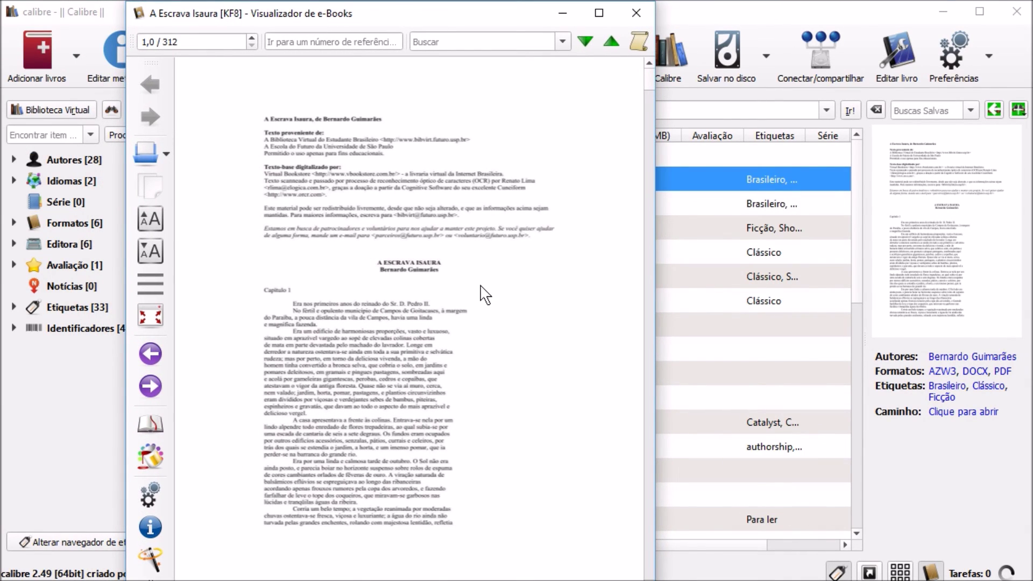
scroll(481, 291, down, 3)
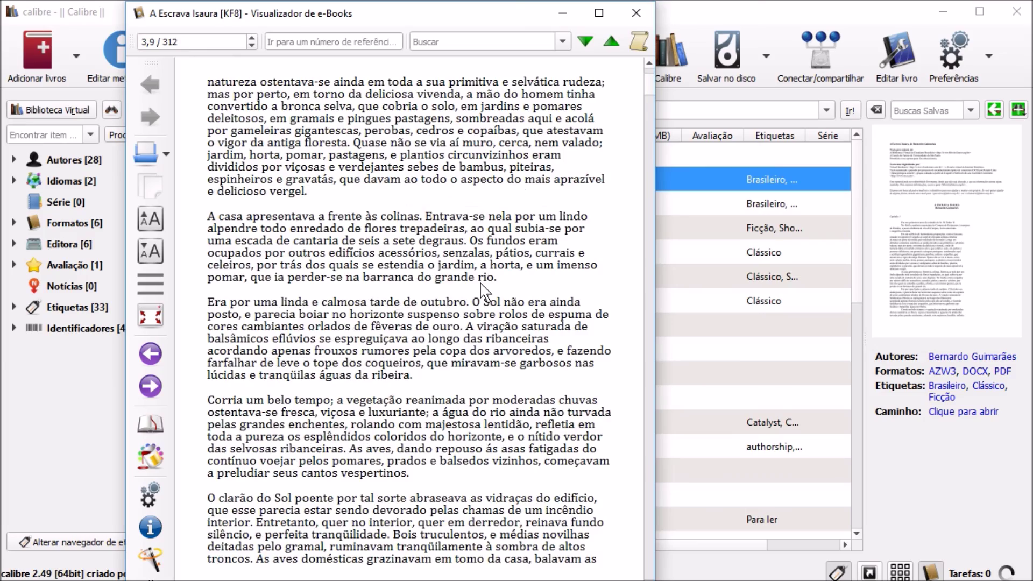
scroll(480, 291, down, 10)
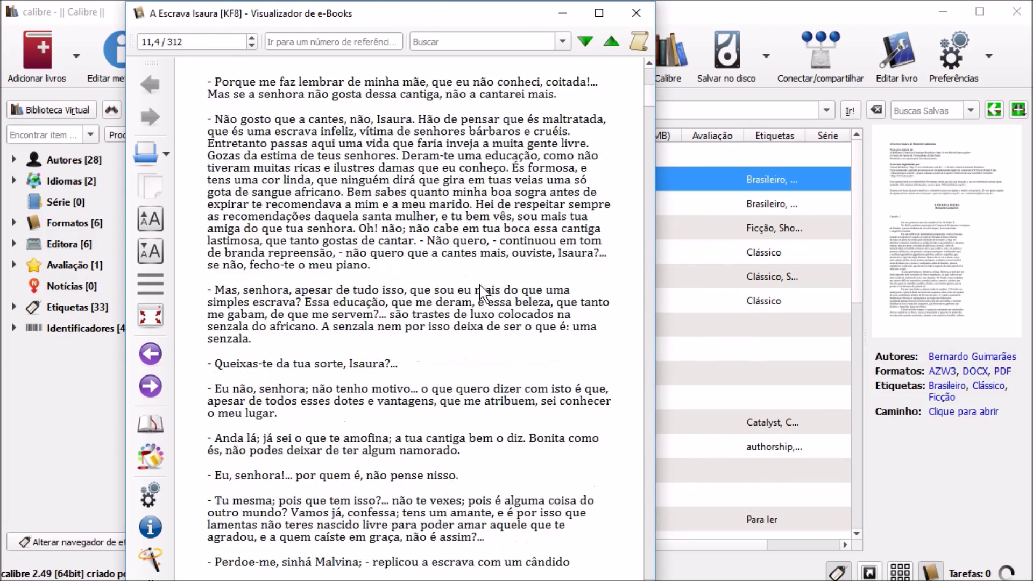
scroll(480, 293, down, 4)
scroll(482, 296, up, 16)
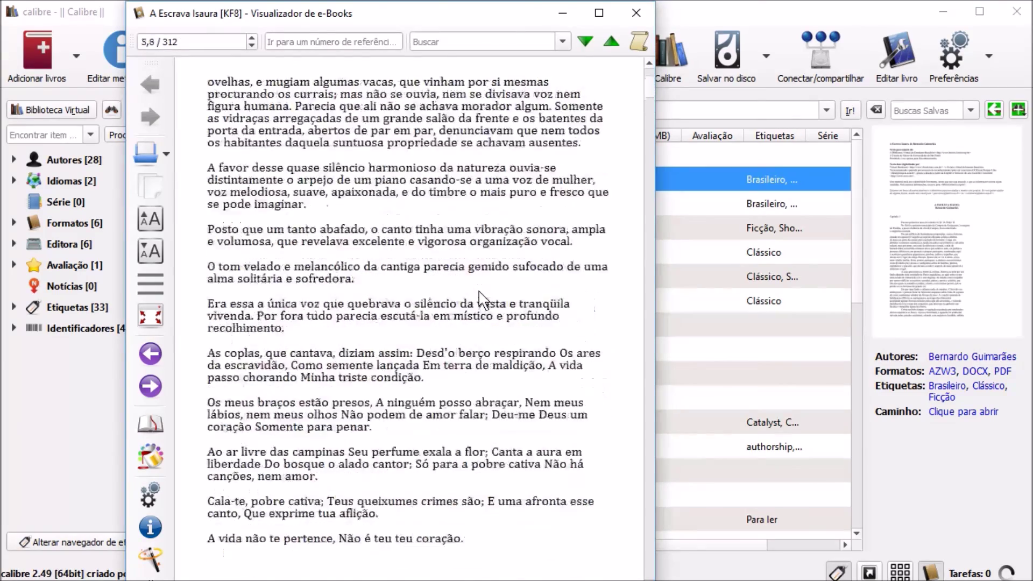
click(636, 13)
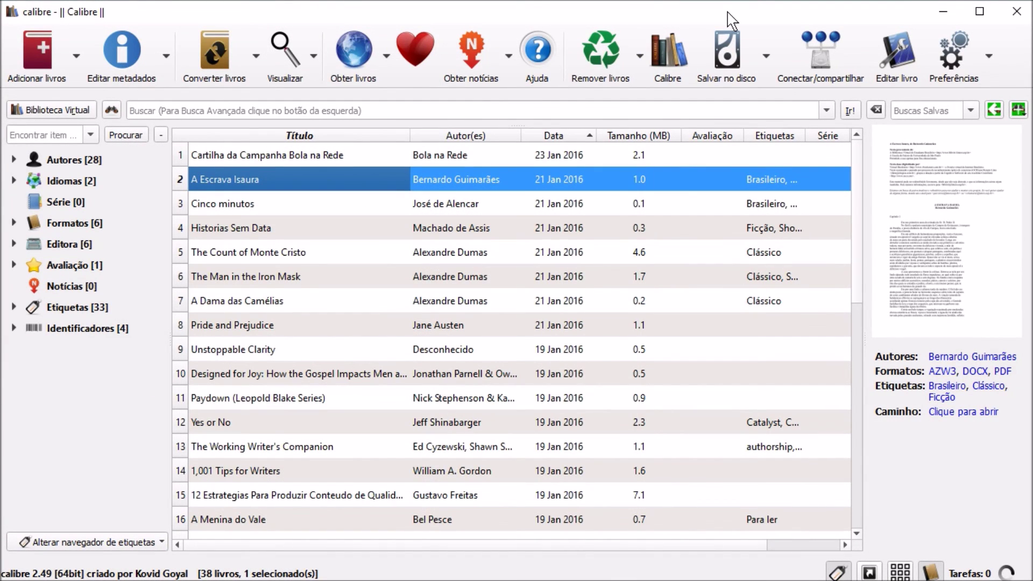